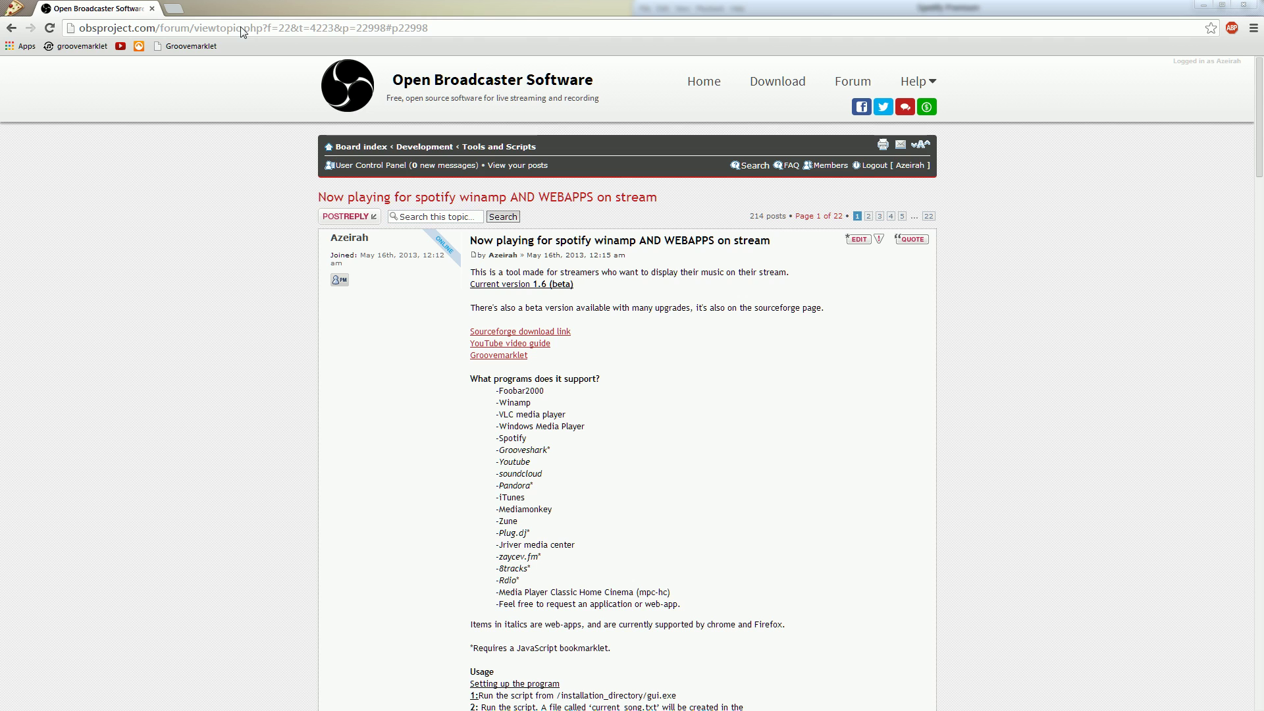
Step: Search Google for 'smg obs' in a new tab and open the SourceForge OBS music stream displayer result
{"action": "left_click", "coordinate": [174, 11]}
{"action": "type", "text": "sm"}
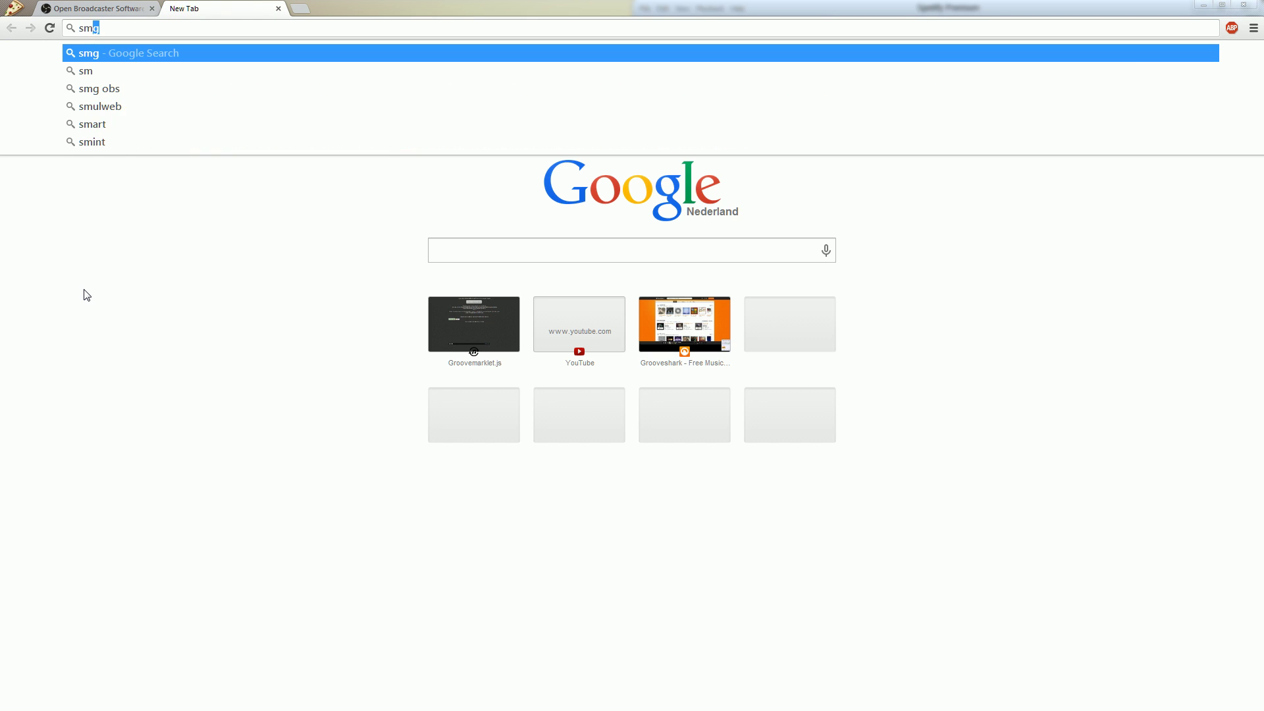
{"action": "type", "text": "g obs"}
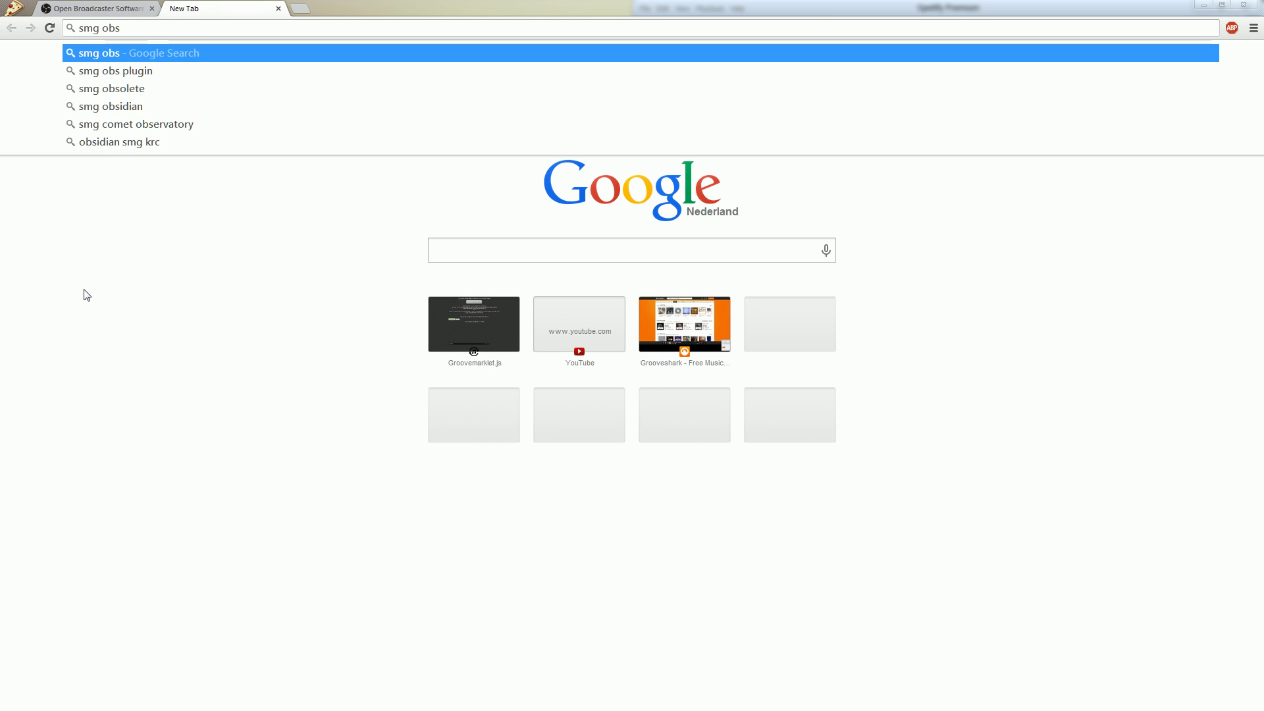
{"action": "key", "text": "Return"}
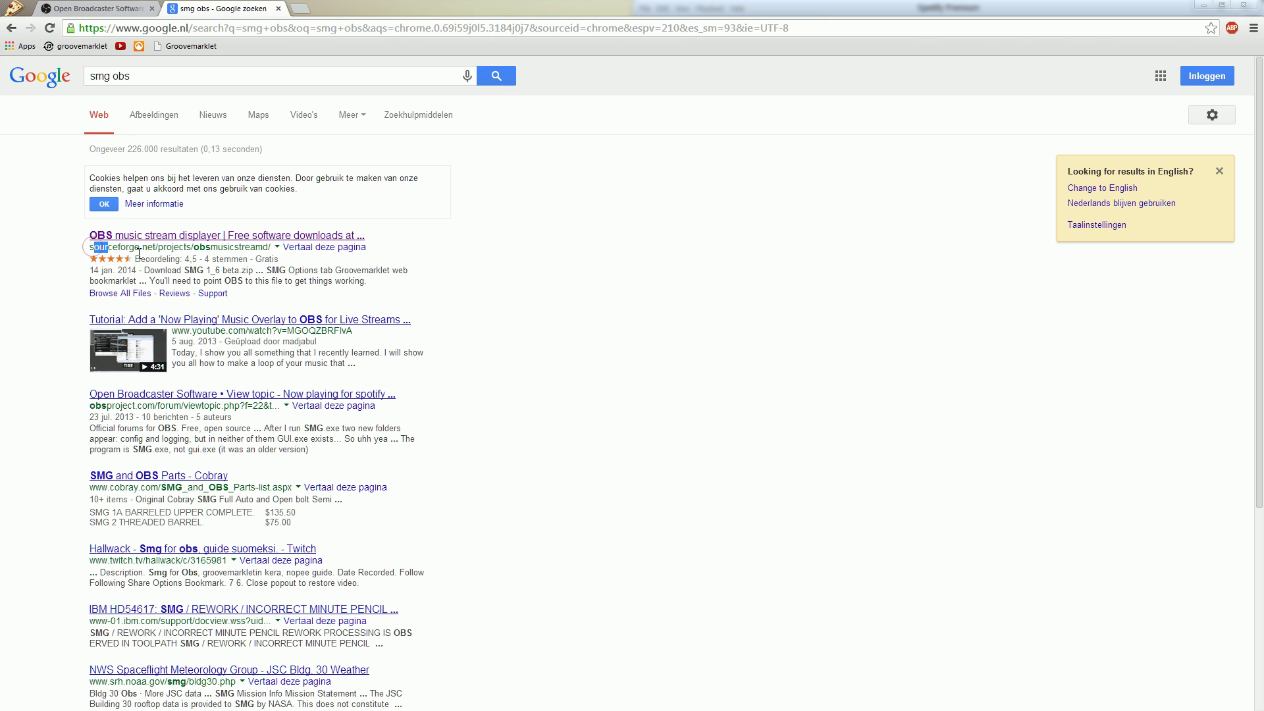
{"action": "left_click_drag", "start_coordinate": [94, 247], "coordinate": [141, 257]}
{"action": "left_click", "coordinate": [139, 254]}
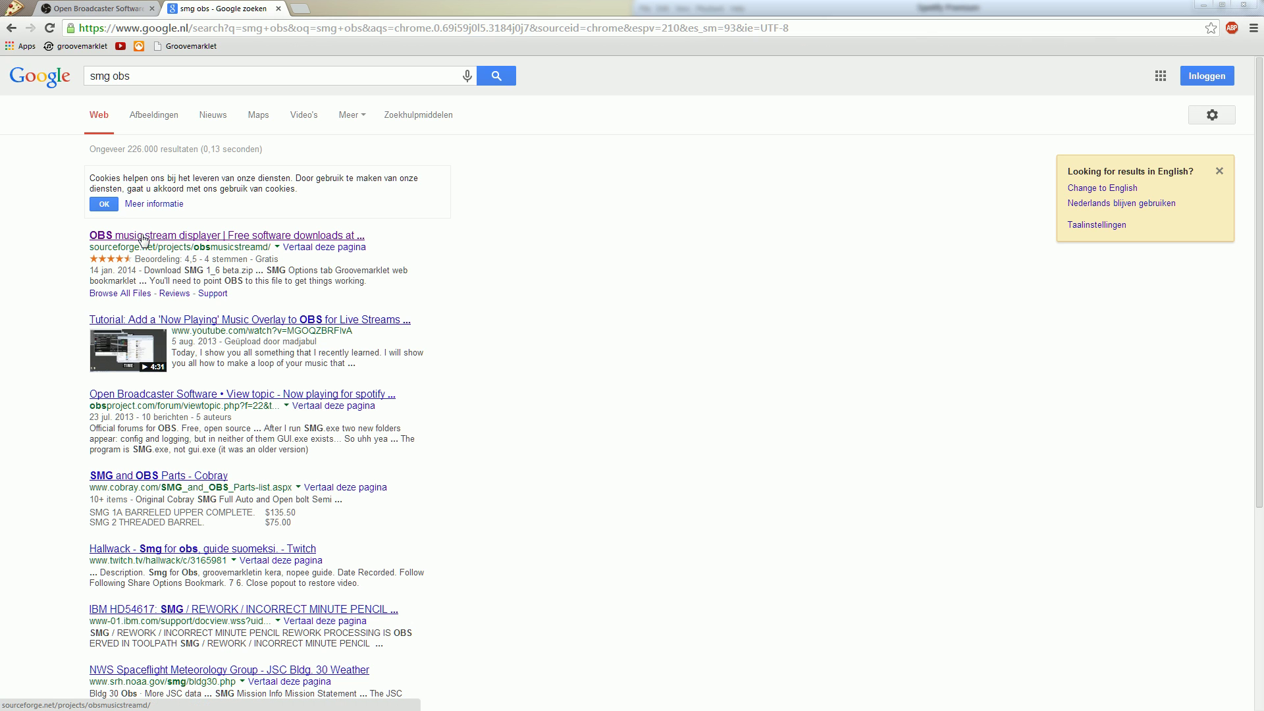
{"action": "left_click", "coordinate": [146, 241]}
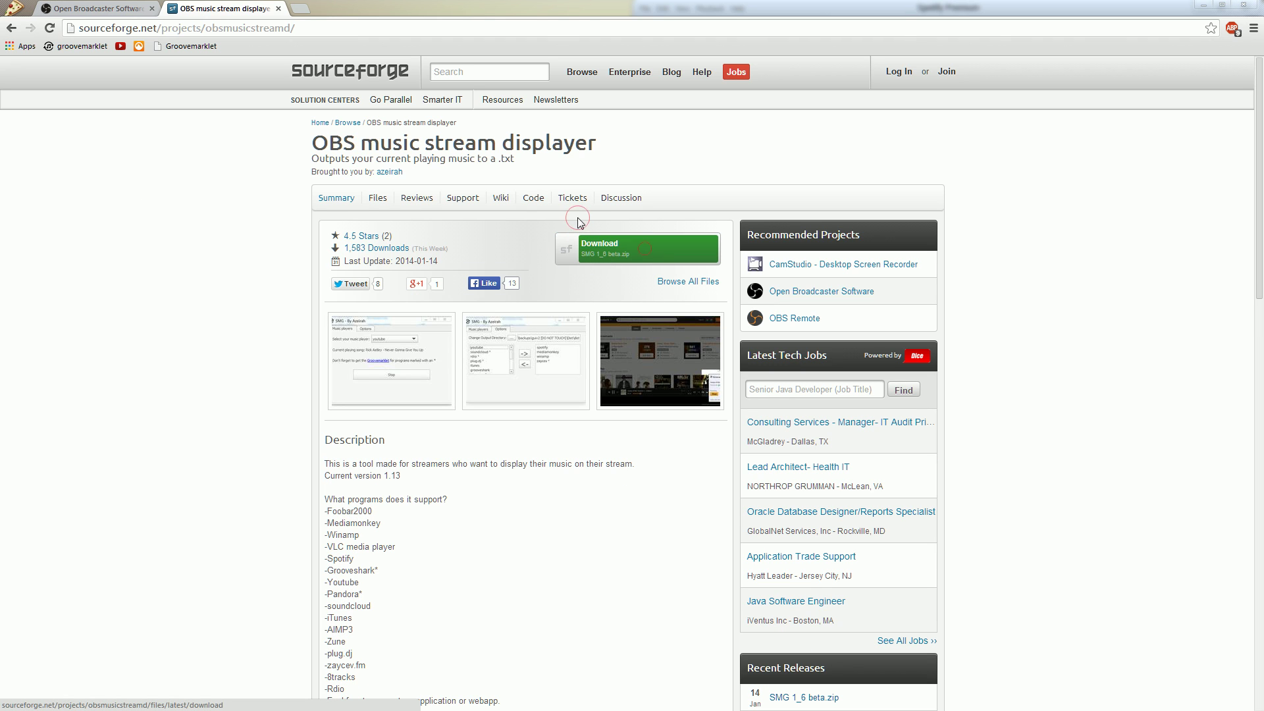
Step: Download SMG 1_6 beta.zip from the project's Files list
{"action": "left_click", "coordinate": [392, 205]}
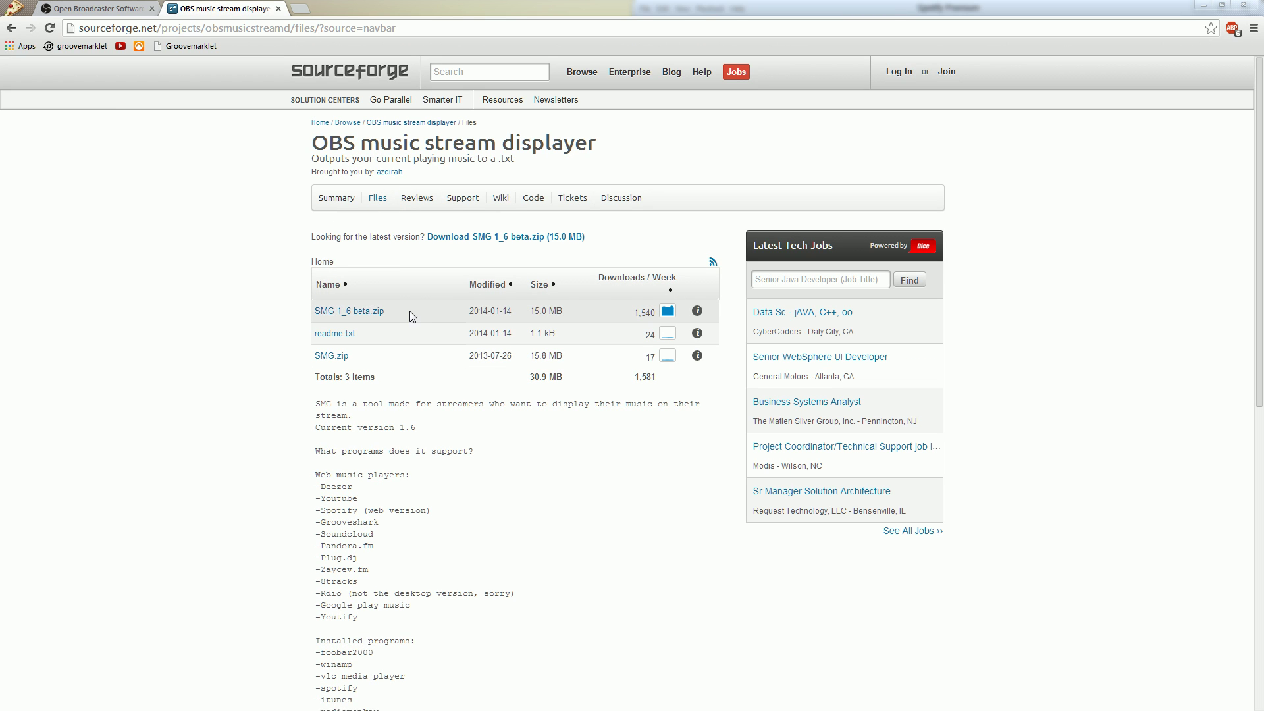
{"action": "left_click_drag", "start_coordinate": [409, 311], "coordinate": [311, 301]}
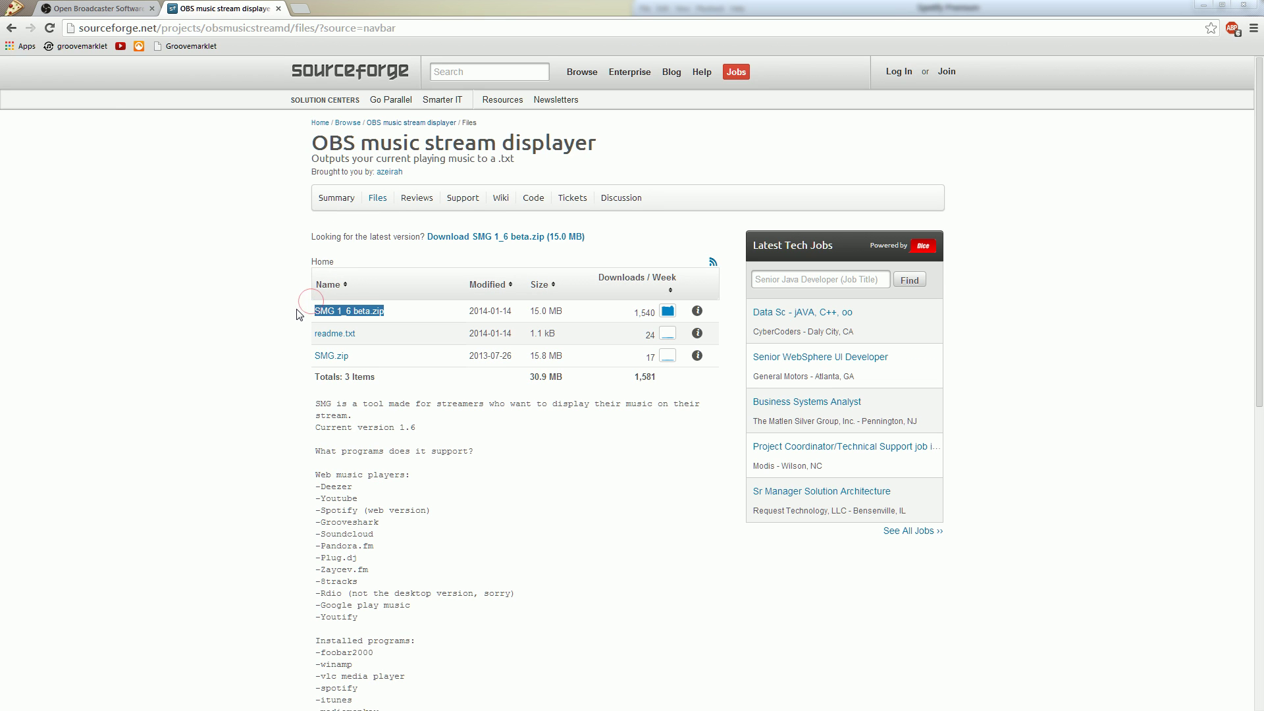
{"action": "left_click", "coordinate": [297, 313]}
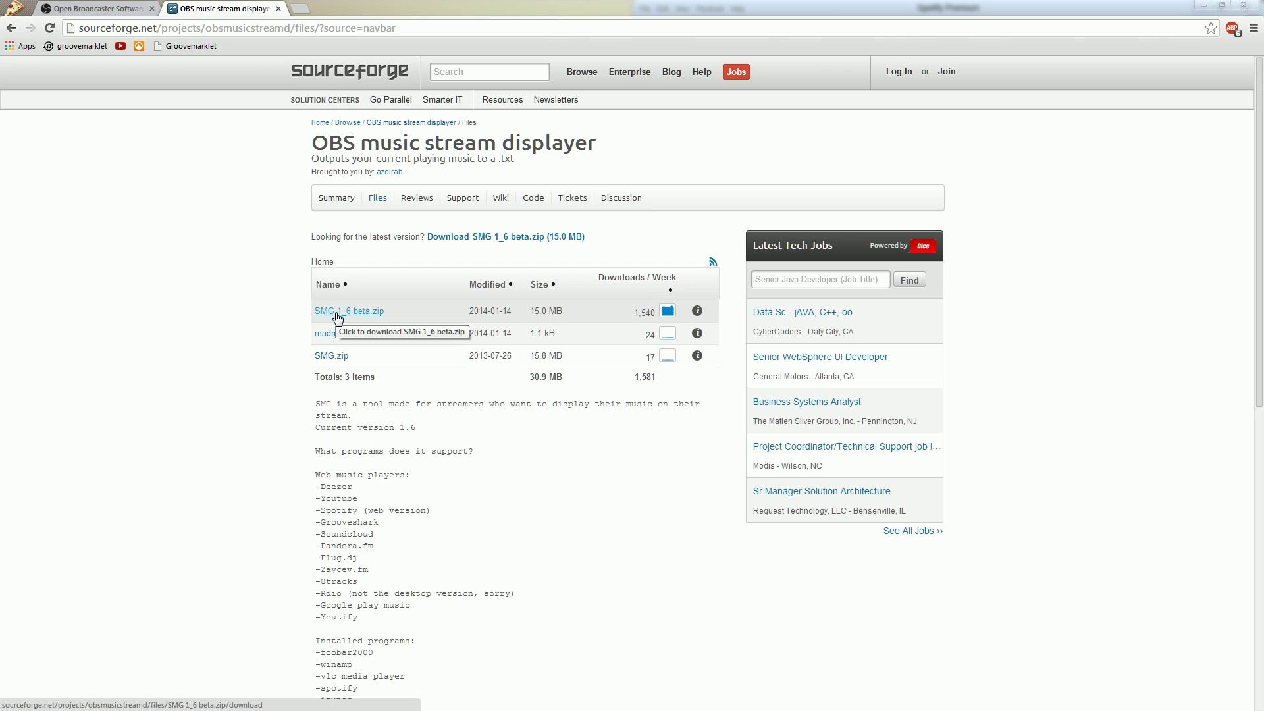
{"action": "left_click", "coordinate": [338, 313]}
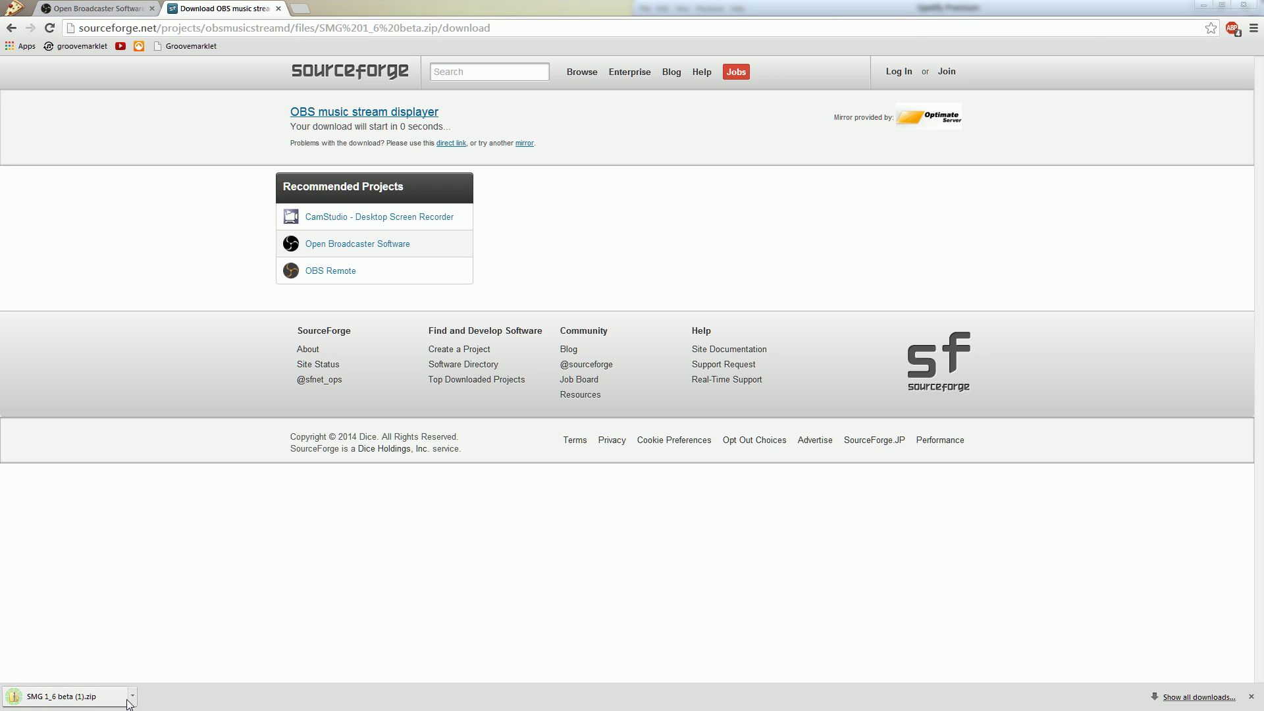
Step: Show the new download in Downloads and permanently delete the older SMG 1_6 beta.zip
{"action": "left_click", "coordinate": [130, 700]}
{"action": "left_click", "coordinate": [166, 657]}
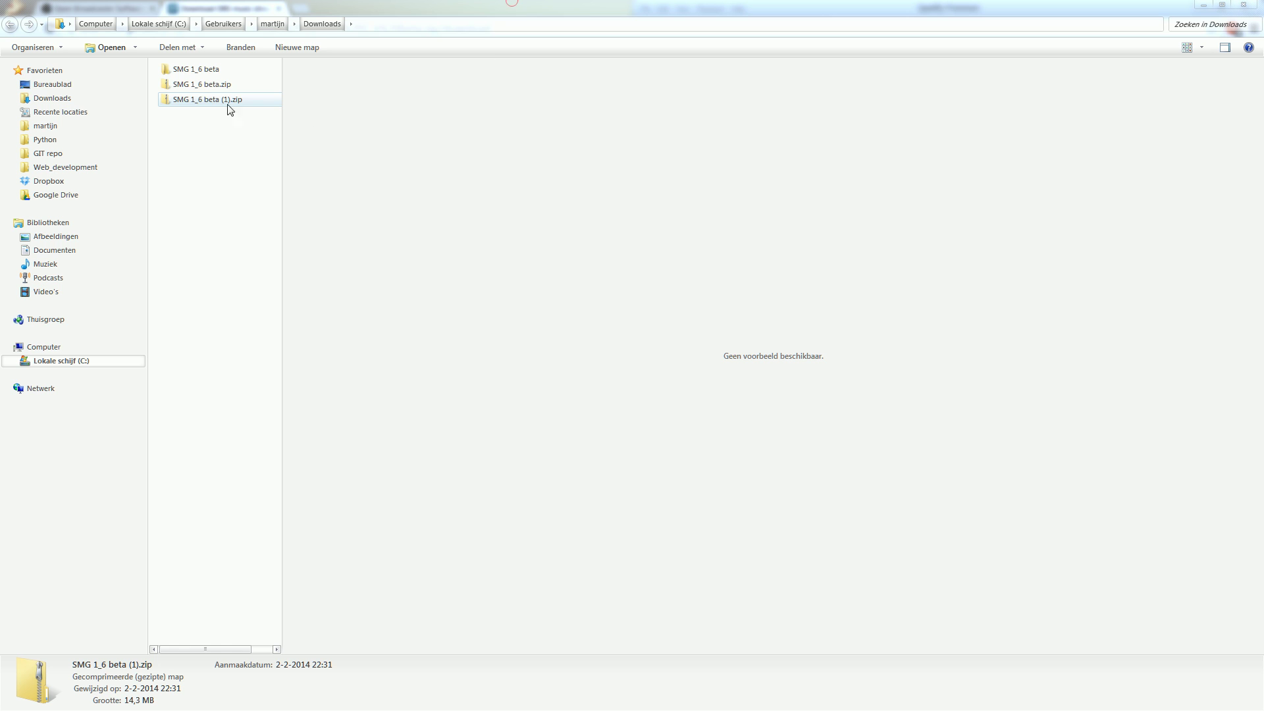
{"action": "left_click", "coordinate": [208, 89]}
{"action": "left_click", "coordinate": [205, 69], "text": "ctrl"}
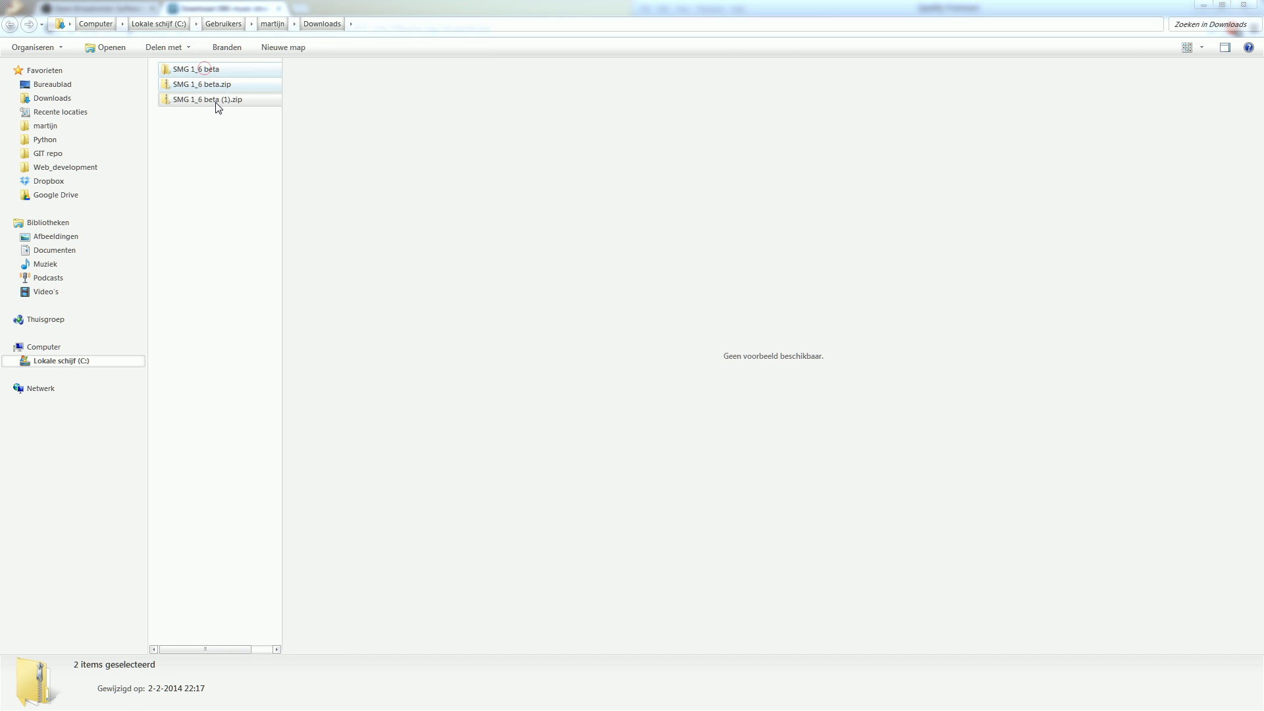
{"action": "key", "text": "shift+Delete"}
{"action": "key", "text": "Return"}
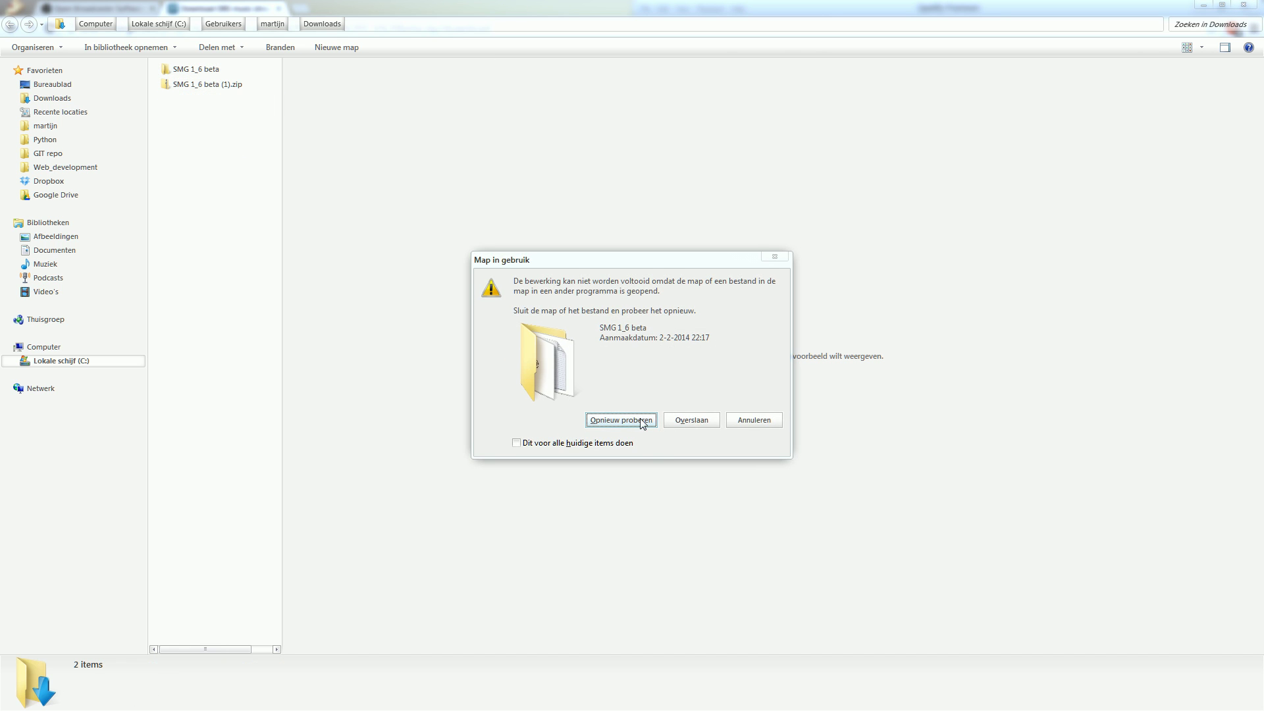
{"action": "left_click", "coordinate": [754, 421]}
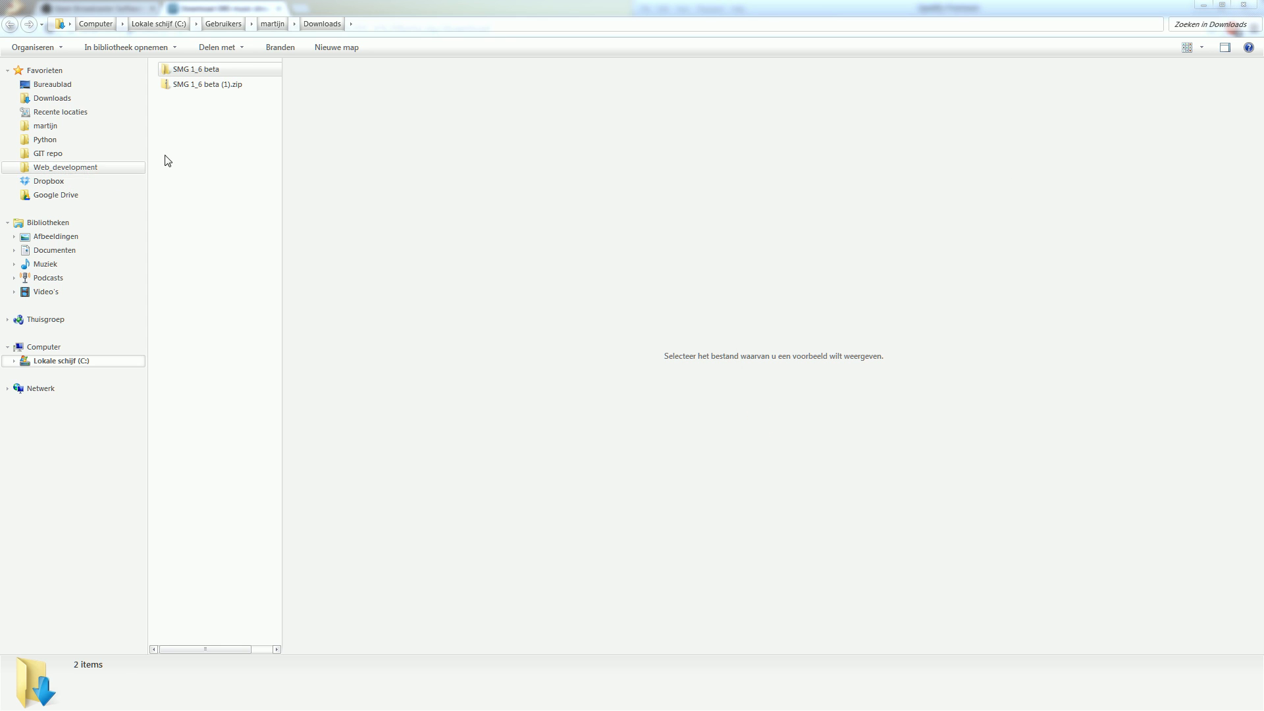
Step: Permanently delete the leftover SMG 1_6 beta folder, leaving only SMG 1_6 beta (1).zip
{"action": "left_click", "coordinate": [204, 70]}
{"action": "key", "text": "shift+Delete"}
{"action": "key", "text": "Return"}
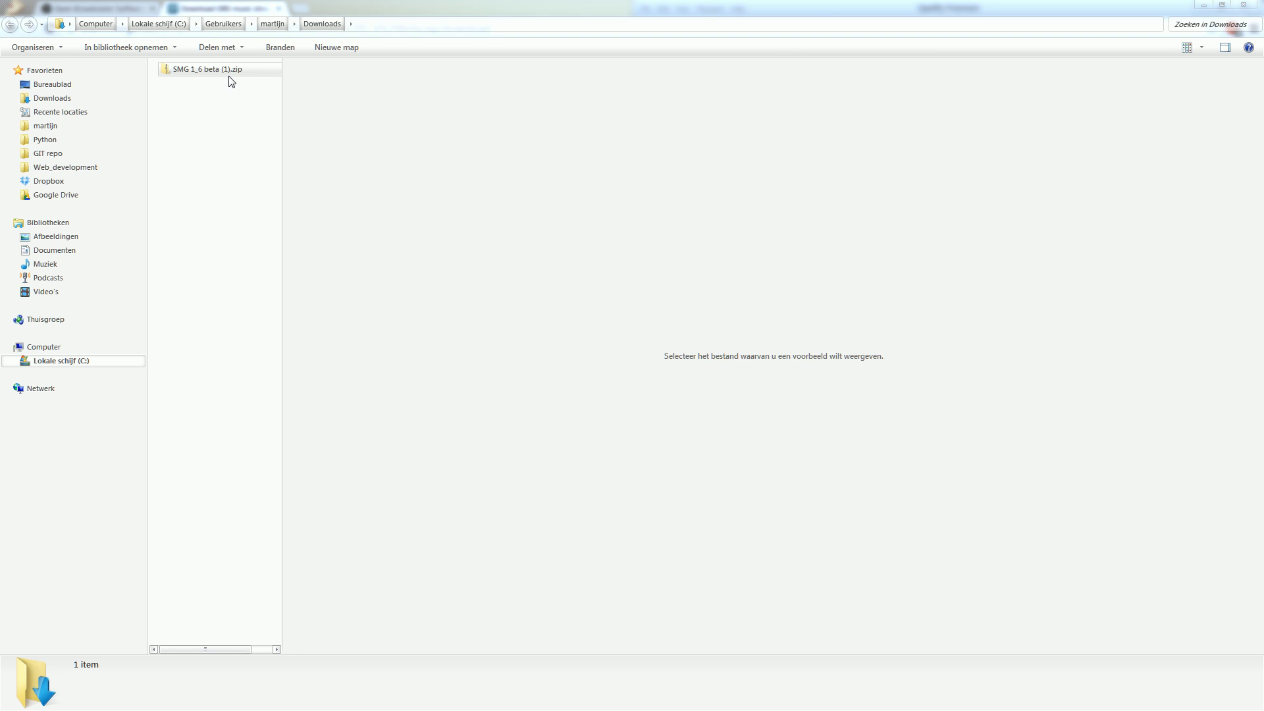
{"action": "left_click", "coordinate": [230, 74]}
Step: Extract SMG 1_6 beta (1).zip with 7-Zip into an SMG 1_6 beta (1) folder
{"action": "right_click", "coordinate": [230, 72]}
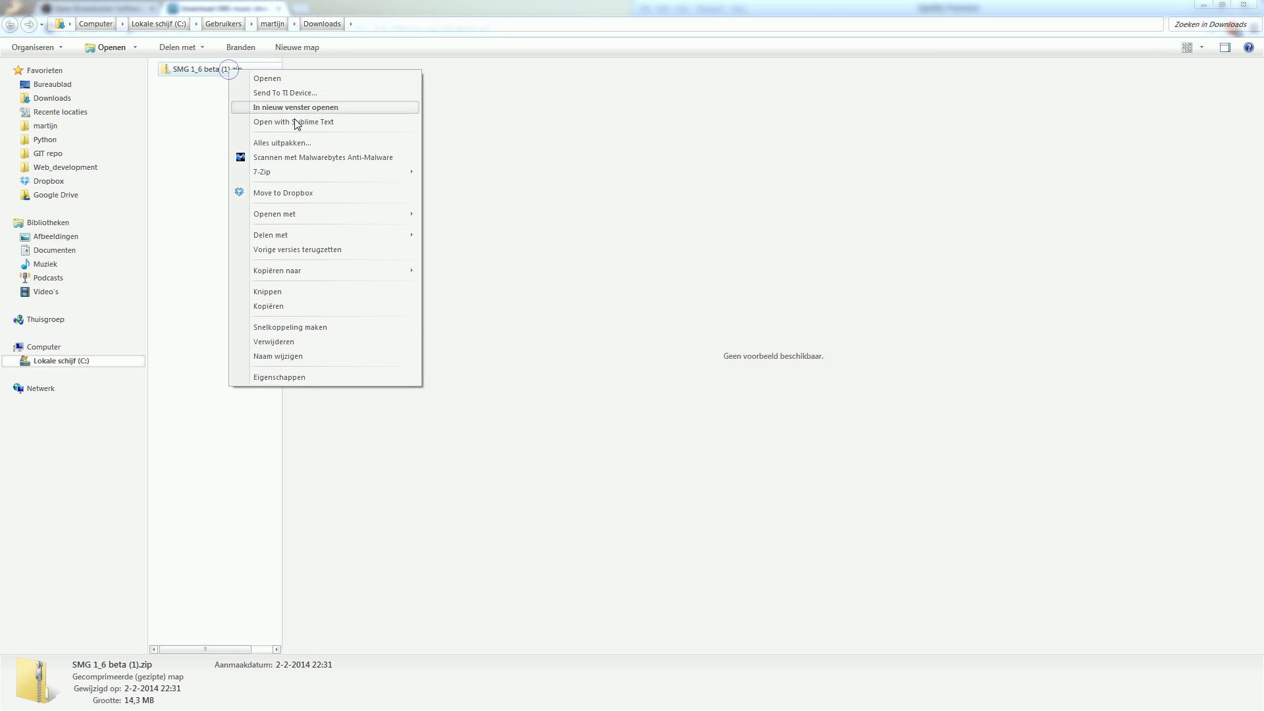
{"action": "mouse_move", "coordinate": [284, 172]}
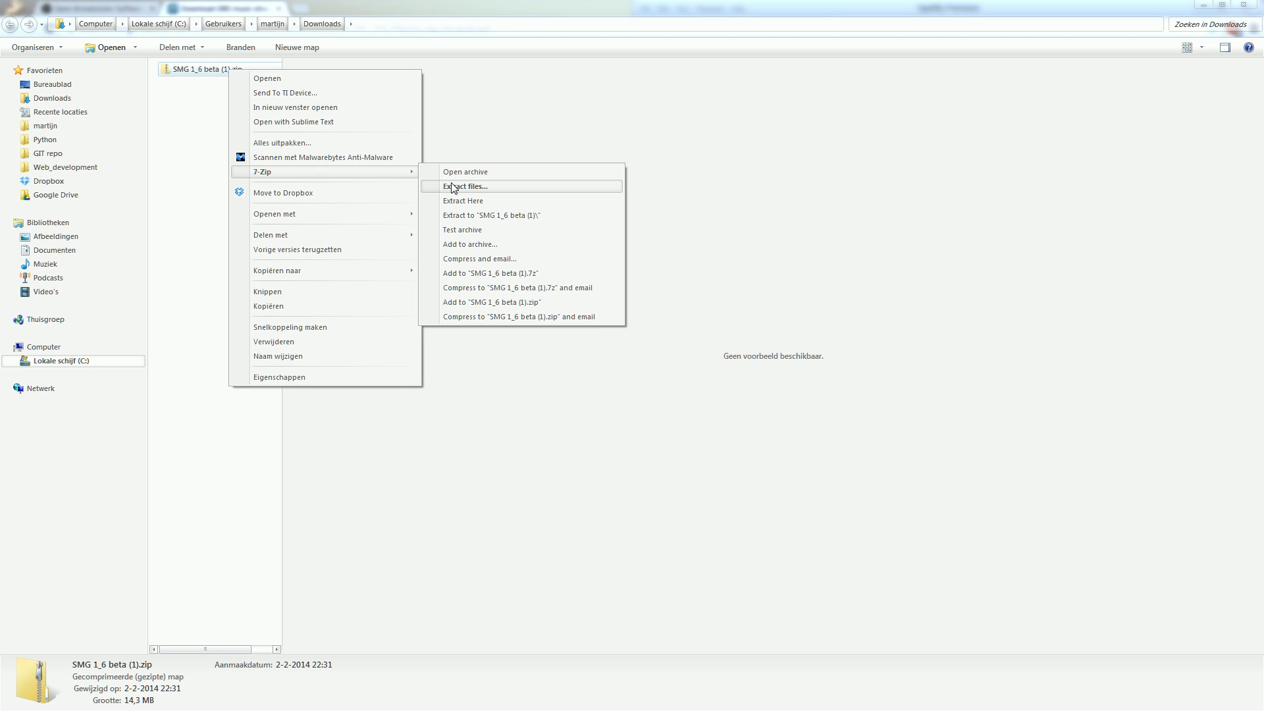
{"action": "left_click", "coordinate": [472, 188]}
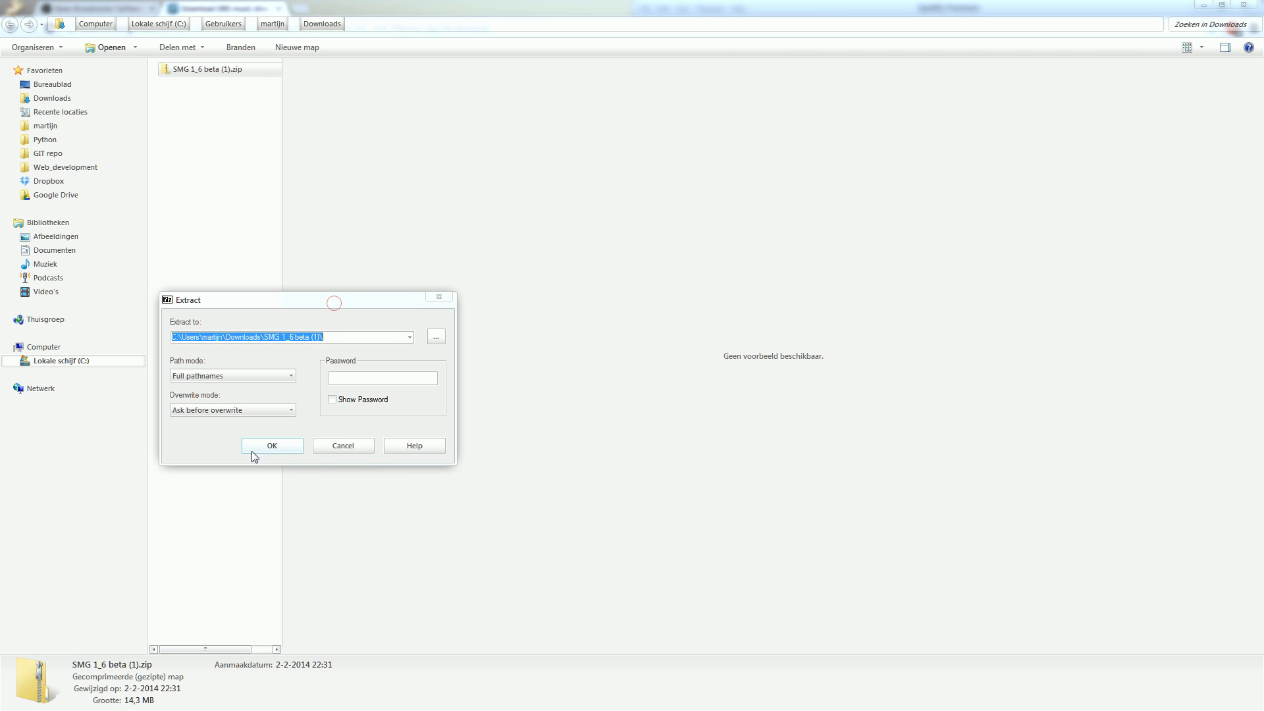
{"action": "left_click", "coordinate": [259, 454]}
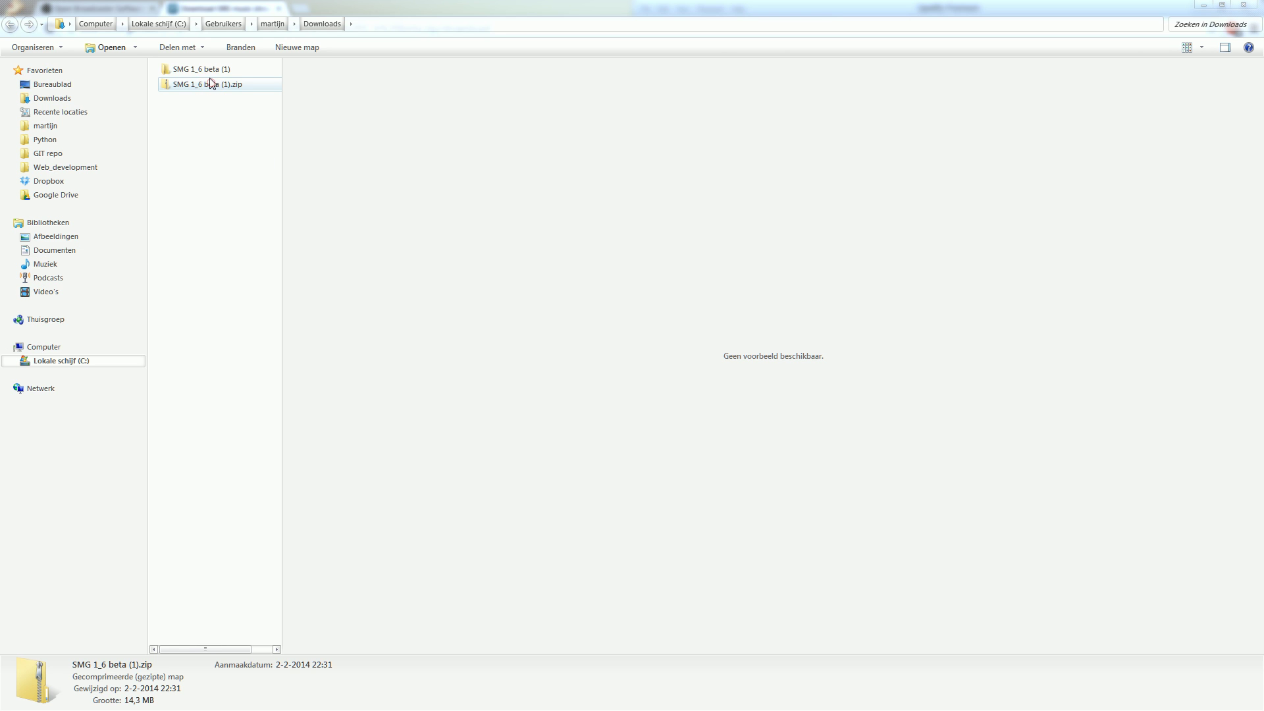
Step: Open the SMG 1_6 beta (1) folder and point out current_song.txt and SMGui.exe
{"action": "double_click", "coordinate": [208, 71]}
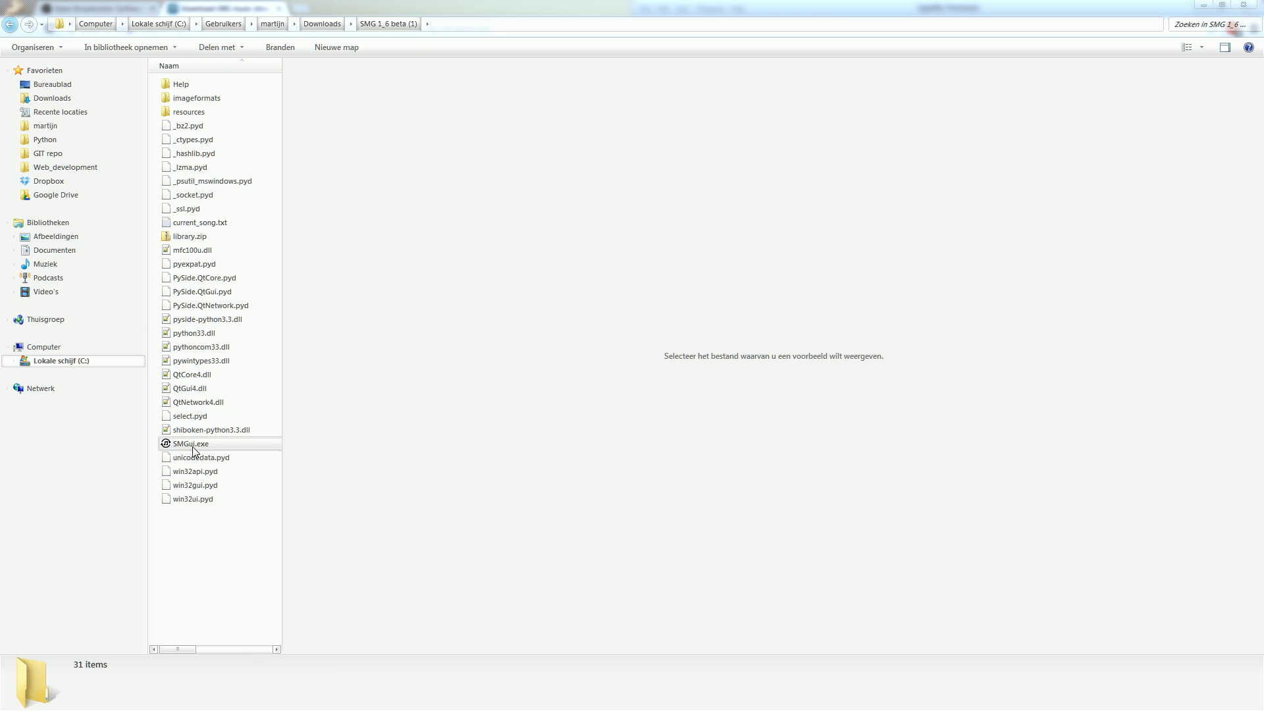
{"action": "left_click_drag", "start_coordinate": [217, 545], "coordinate": [178, 74]}
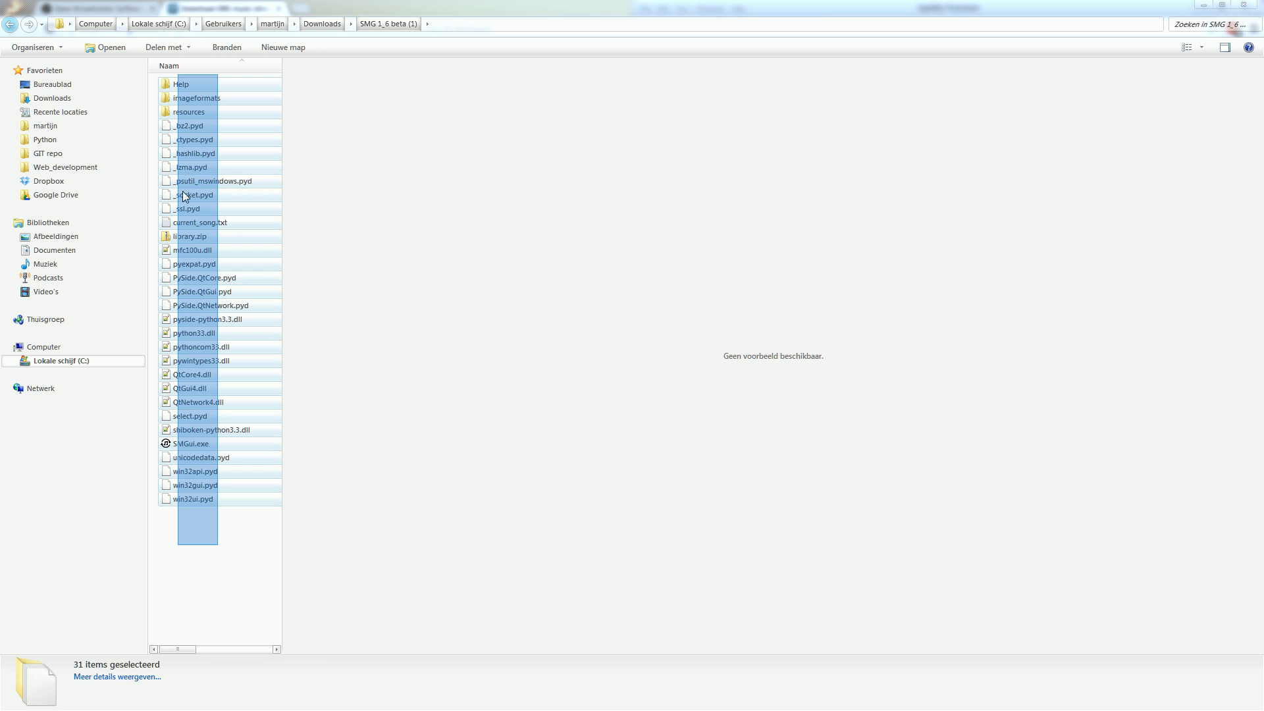
{"action": "left_click", "coordinate": [199, 517]}
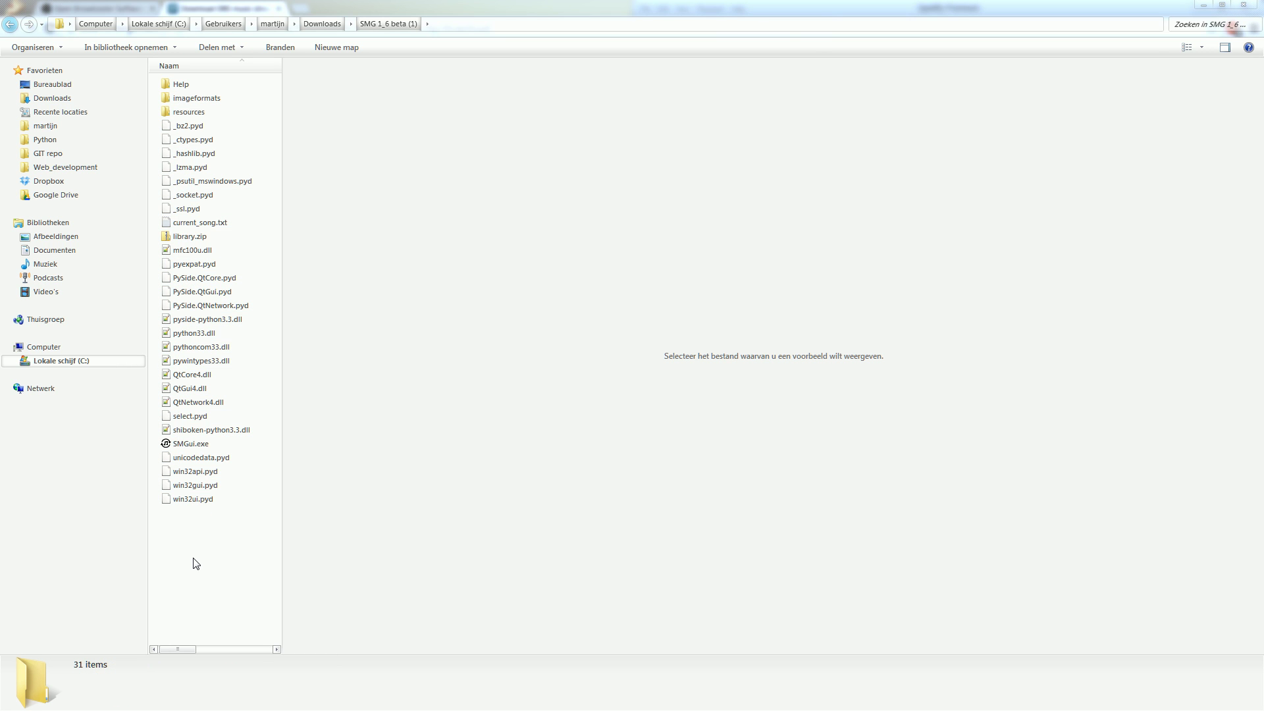
{"action": "left_click", "coordinate": [185, 224]}
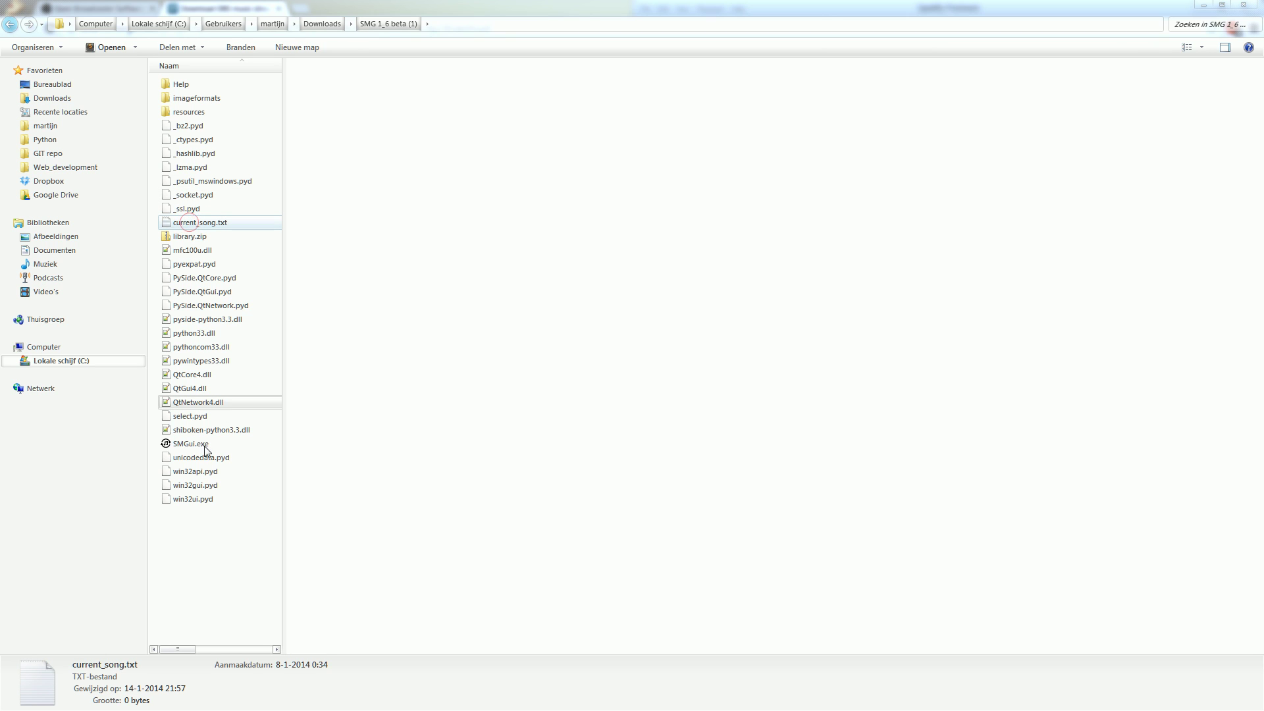
{"action": "left_click", "coordinate": [197, 445], "text": "ctrl"}
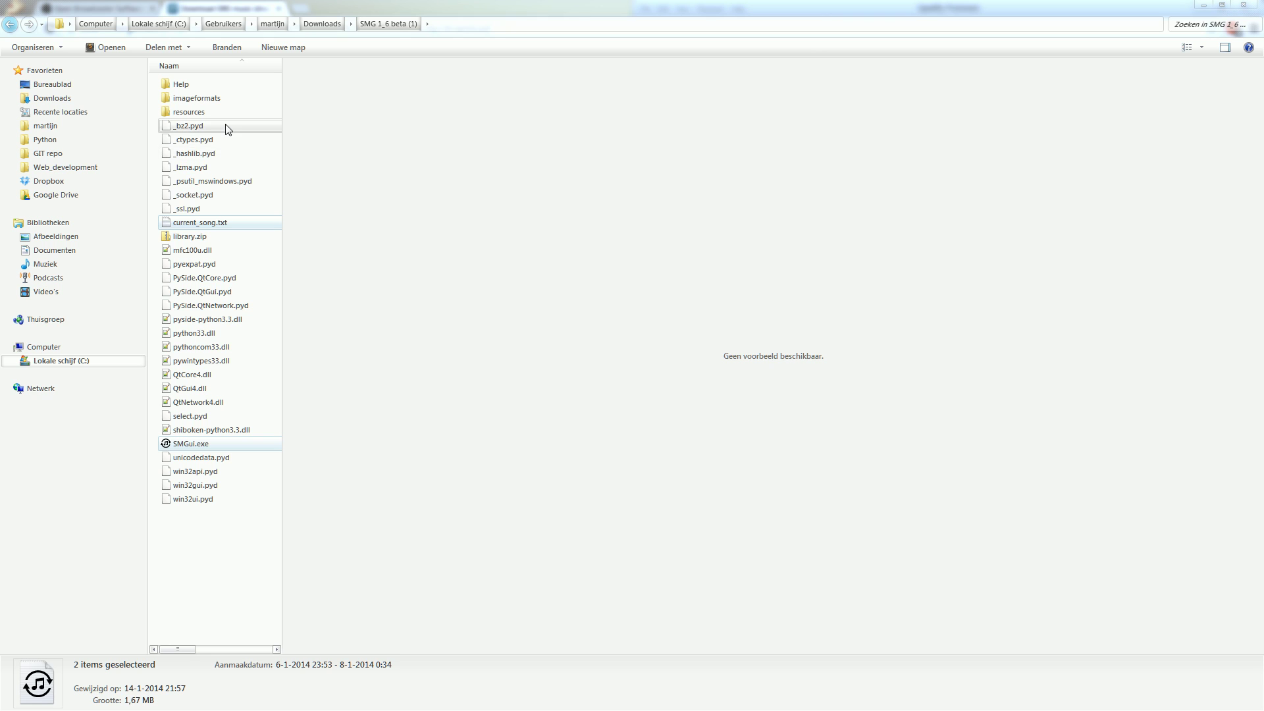
{"action": "left_click", "coordinate": [204, 552]}
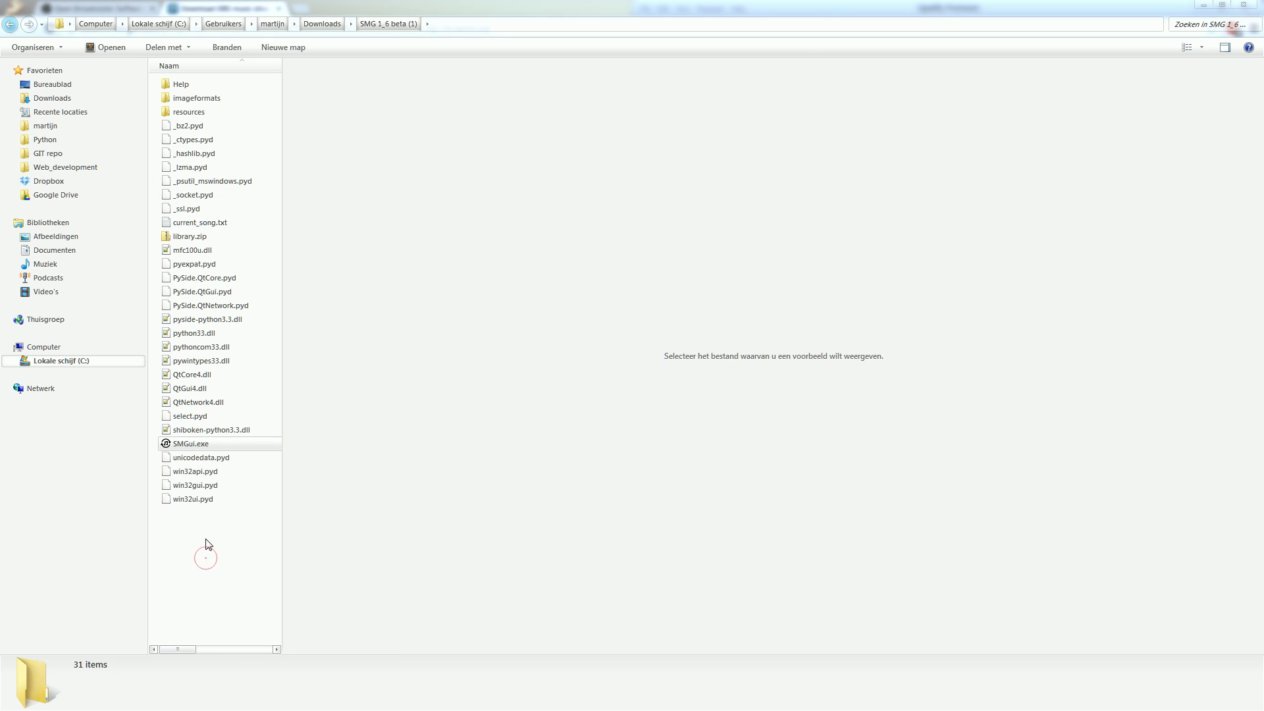
Step: Launch SMGui.exe, choose Spotify as the music player, and switch to Spotify
{"action": "left_click", "coordinate": [208, 446]}
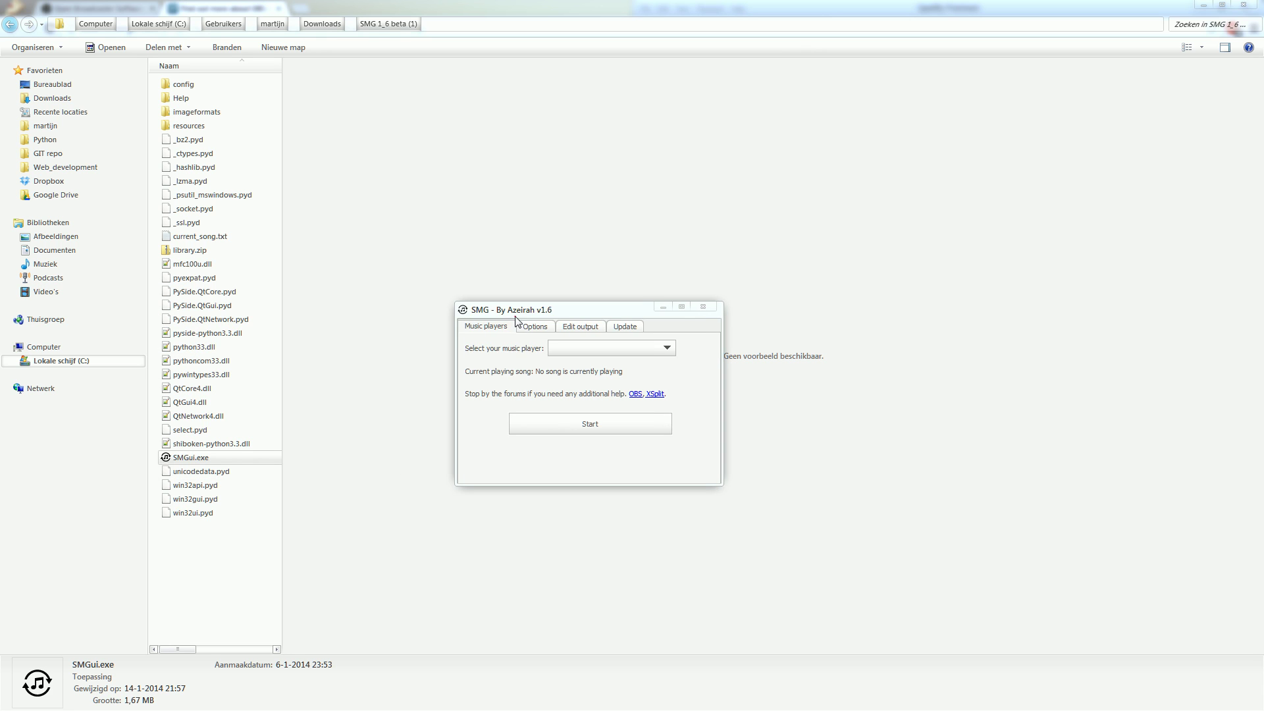
{"action": "left_click", "coordinate": [534, 325]}
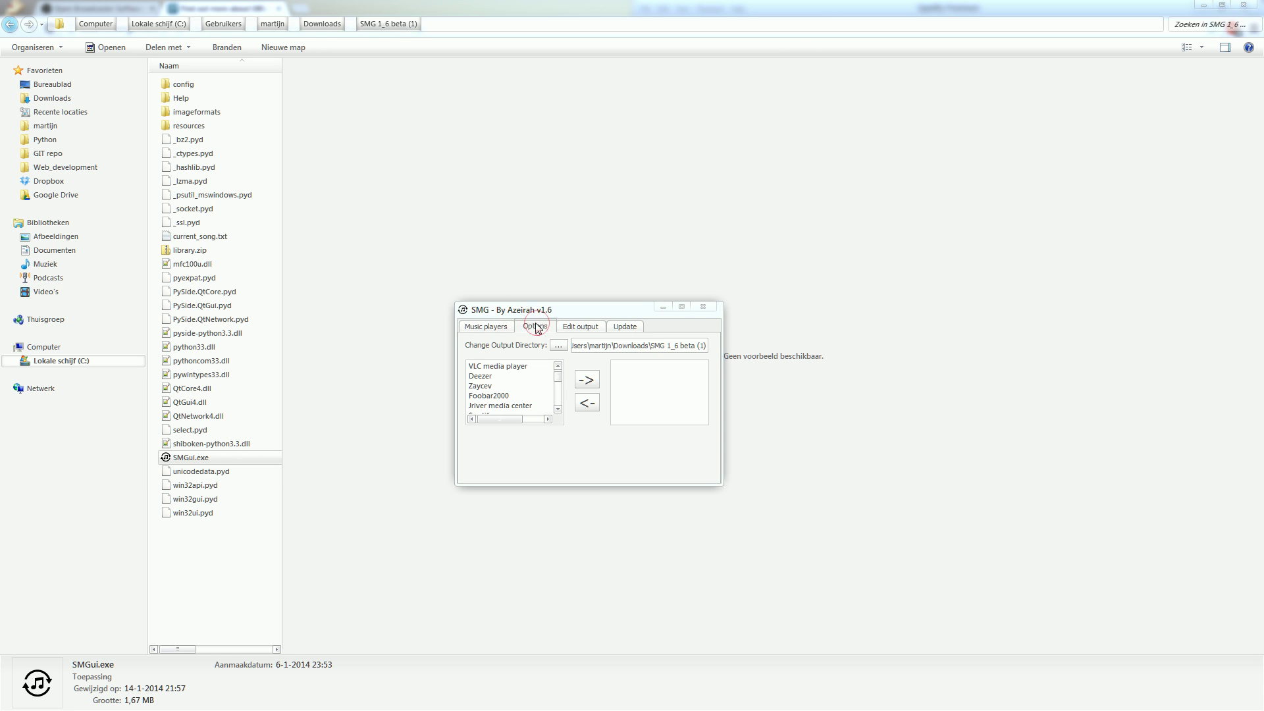
{"action": "left_click", "coordinate": [512, 326]}
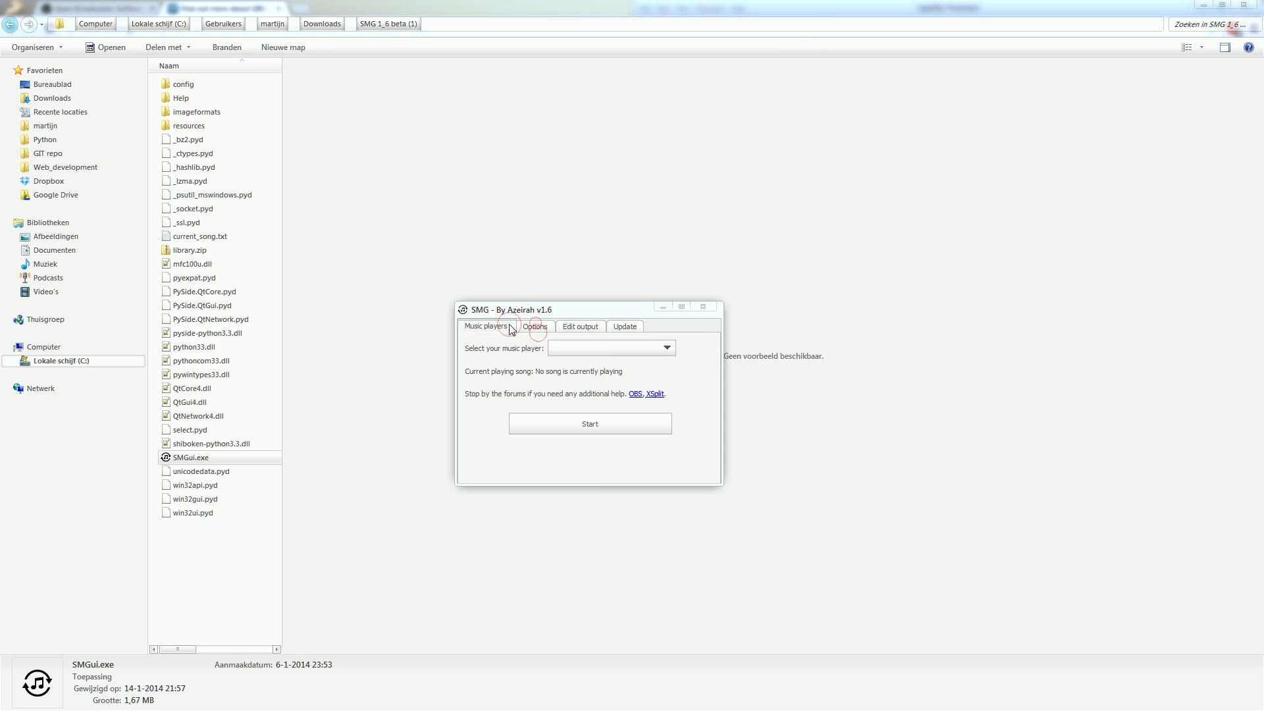
{"action": "left_click", "coordinate": [592, 349]}
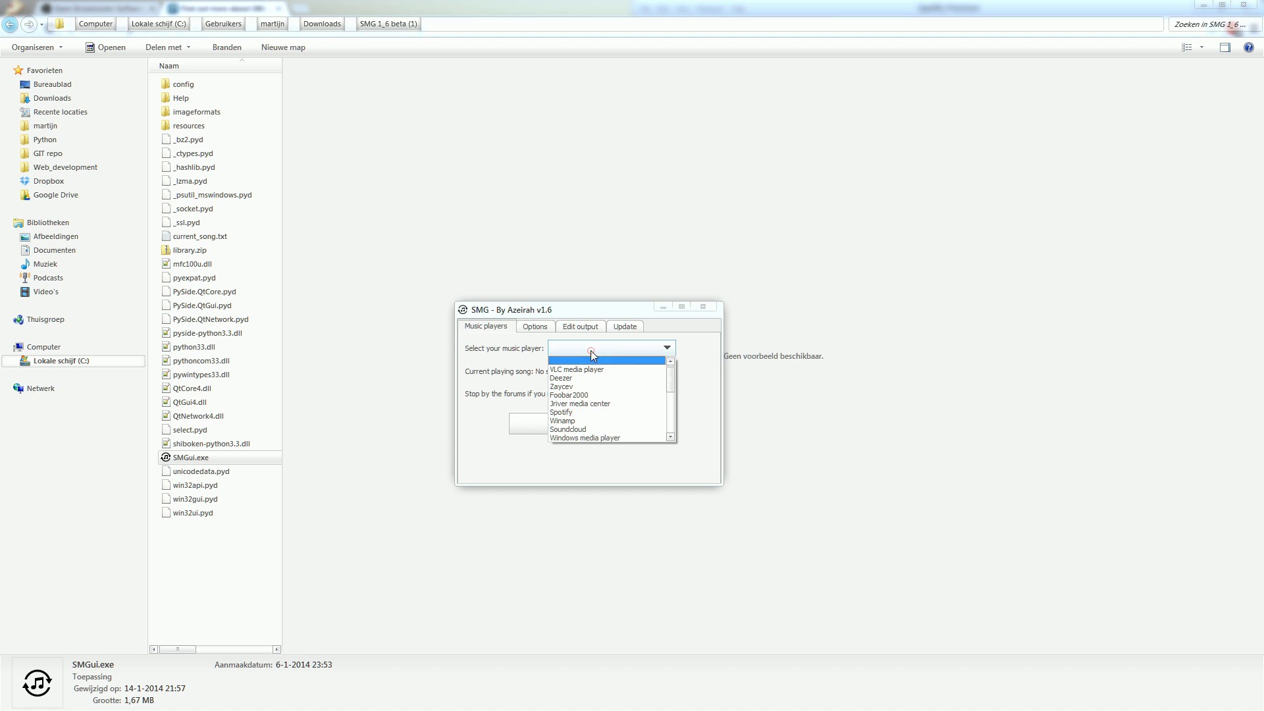
{"action": "left_click_drag", "start_coordinate": [673, 372], "coordinate": [671, 377]}
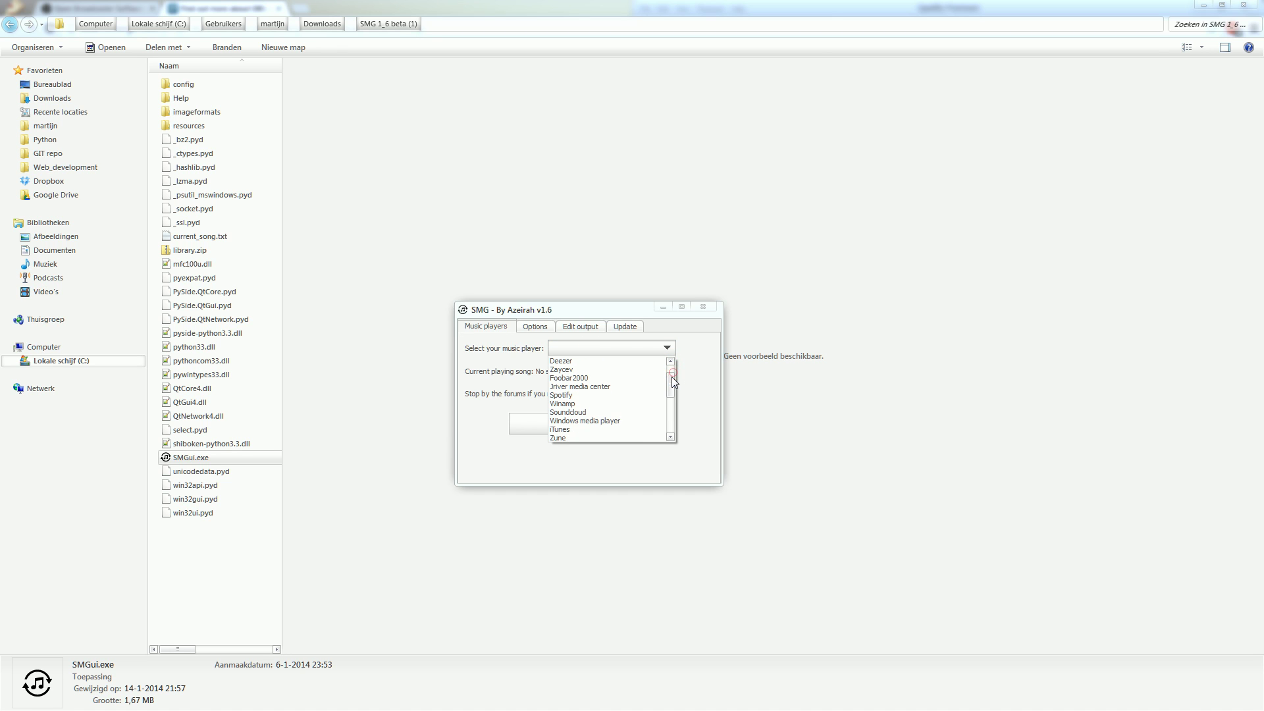
{"action": "left_click", "coordinate": [579, 394]}
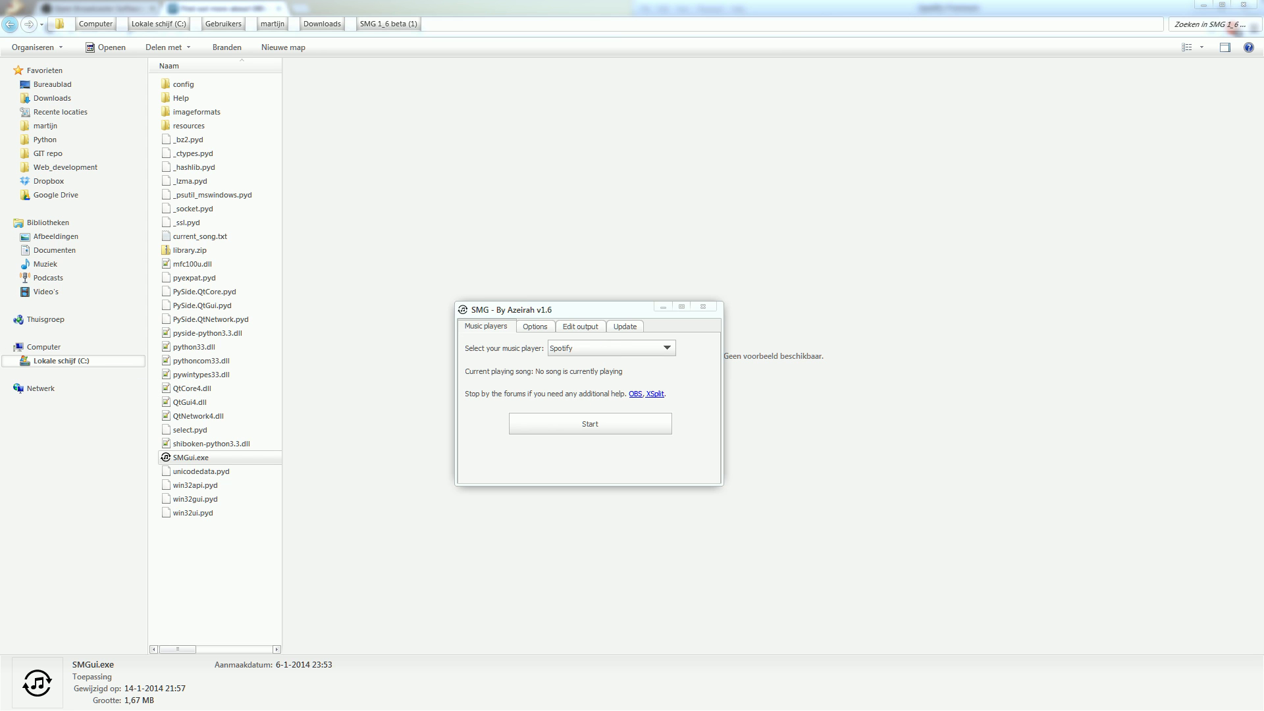
{"action": "key", "text": "alt+Tab"}
Step: Play Manowar's 'Courage' in Spotify and start SMG reading it beside Spotify
{"action": "left_click_drag", "start_coordinate": [539, 313], "coordinate": [296, 298]}
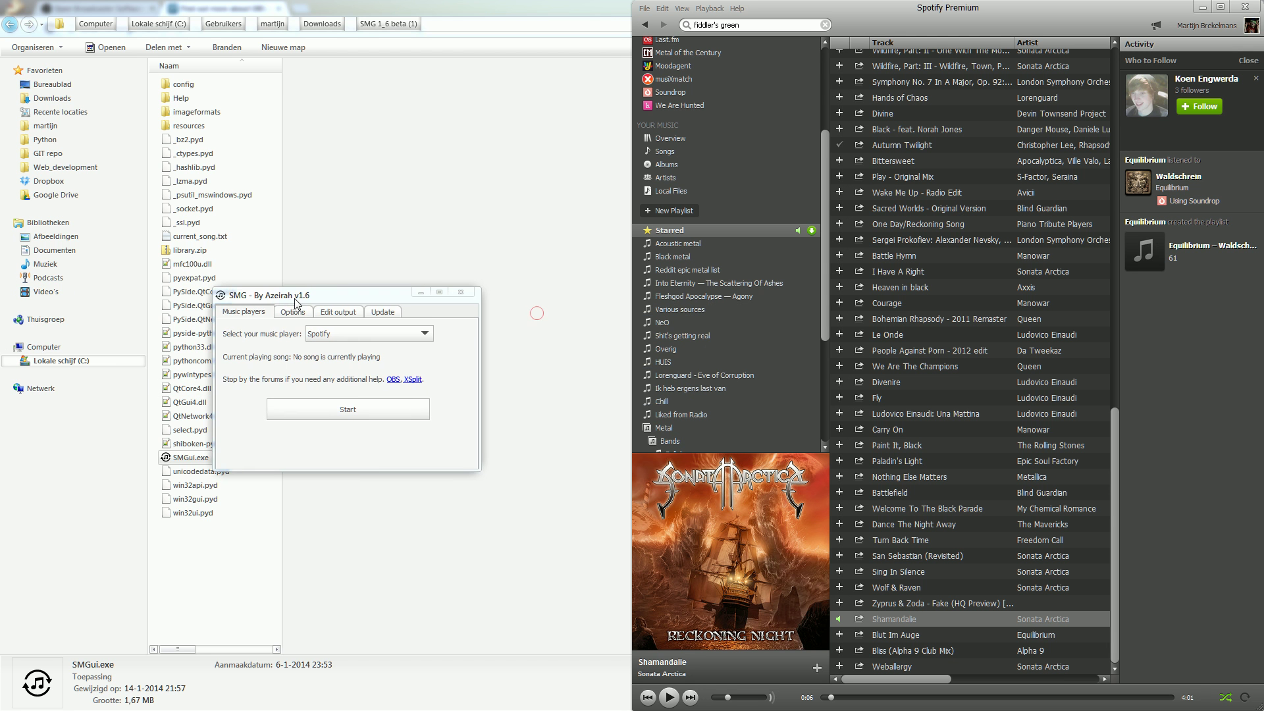
{"action": "double_click", "coordinate": [974, 303]}
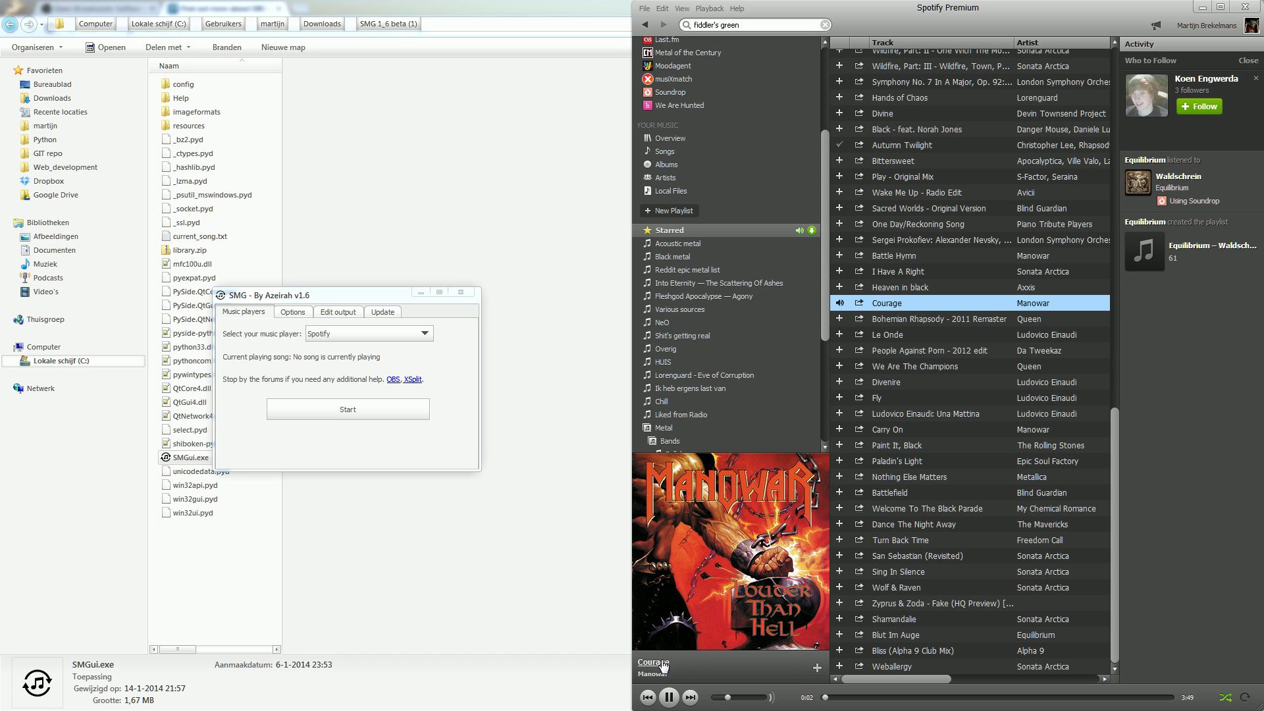
{"action": "left_click", "coordinate": [319, 407]}
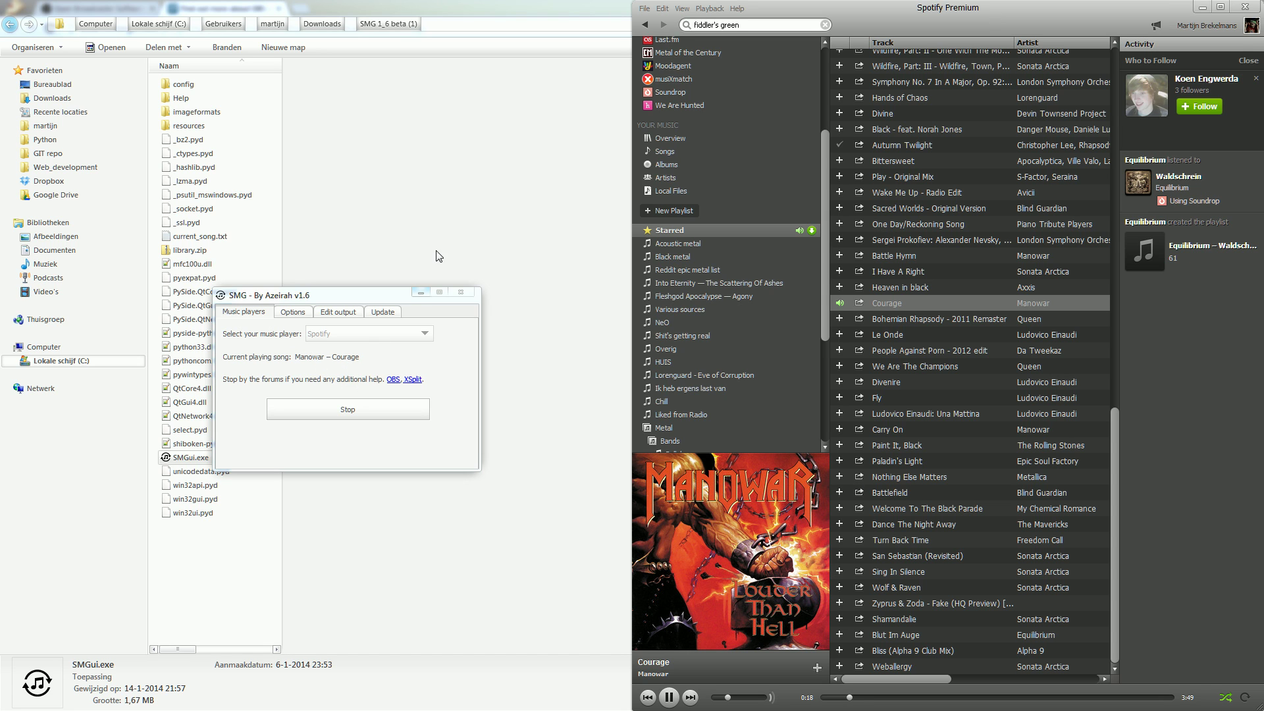
Step: Preview current_song.txt in Explorer, showing the Manowar - Courage line
{"action": "left_click", "coordinate": [419, 202]}
{"action": "left_click", "coordinate": [210, 236]}
{"action": "left_click", "coordinate": [440, 69]}
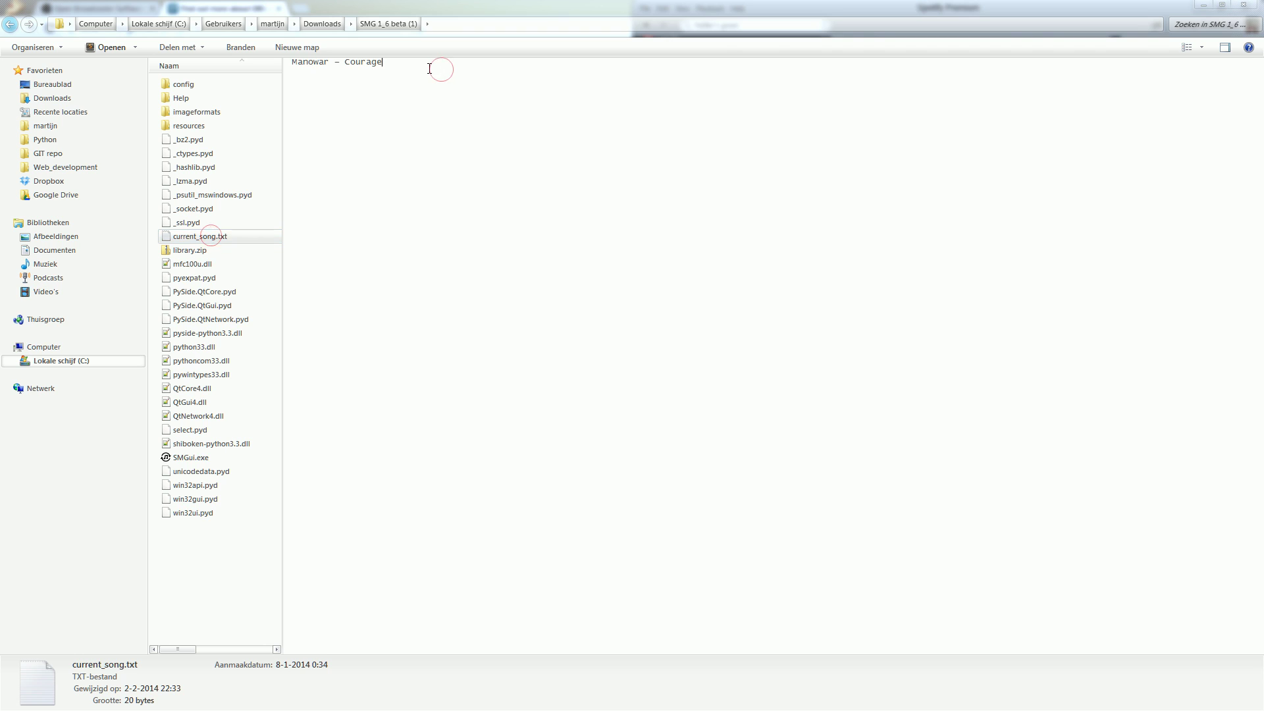
{"action": "triple_click", "coordinate": [321, 69]}
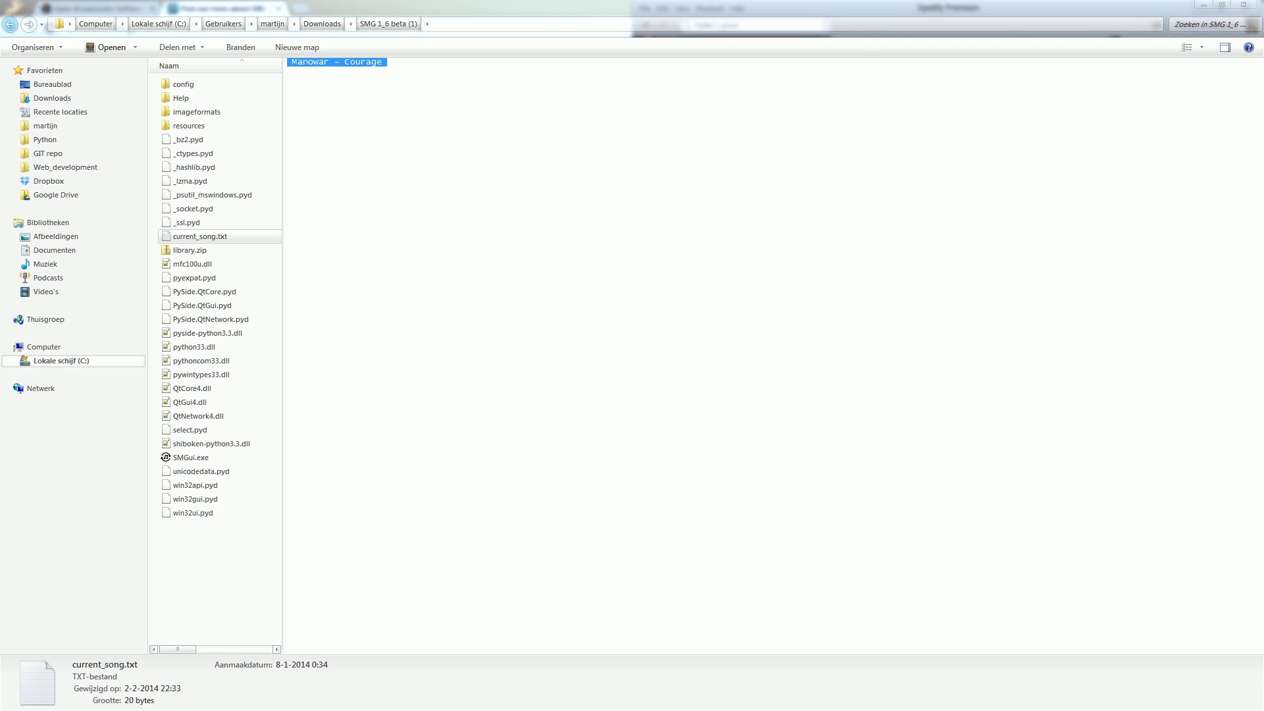
Step: Stop SMG so the file reads 'No song is currently playing', and minimize Explorer
{"action": "key", "text": "alt+Tab"}
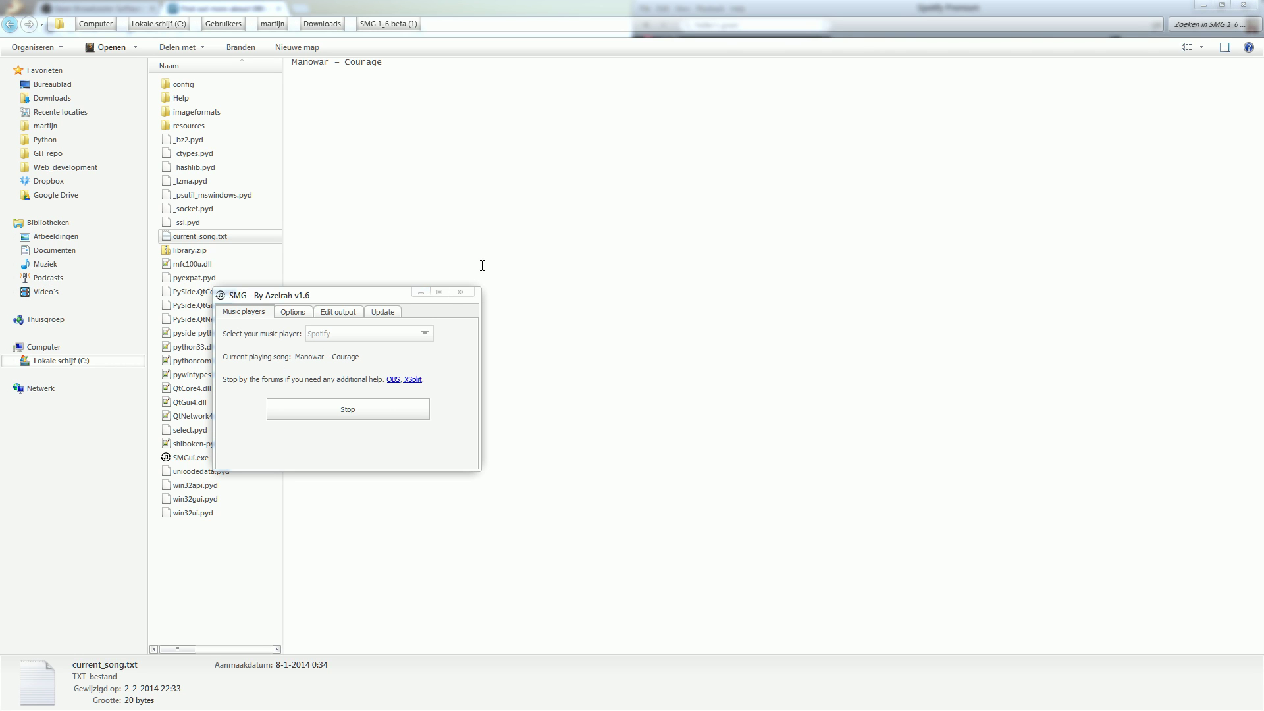
{"action": "left_click", "coordinate": [402, 408]}
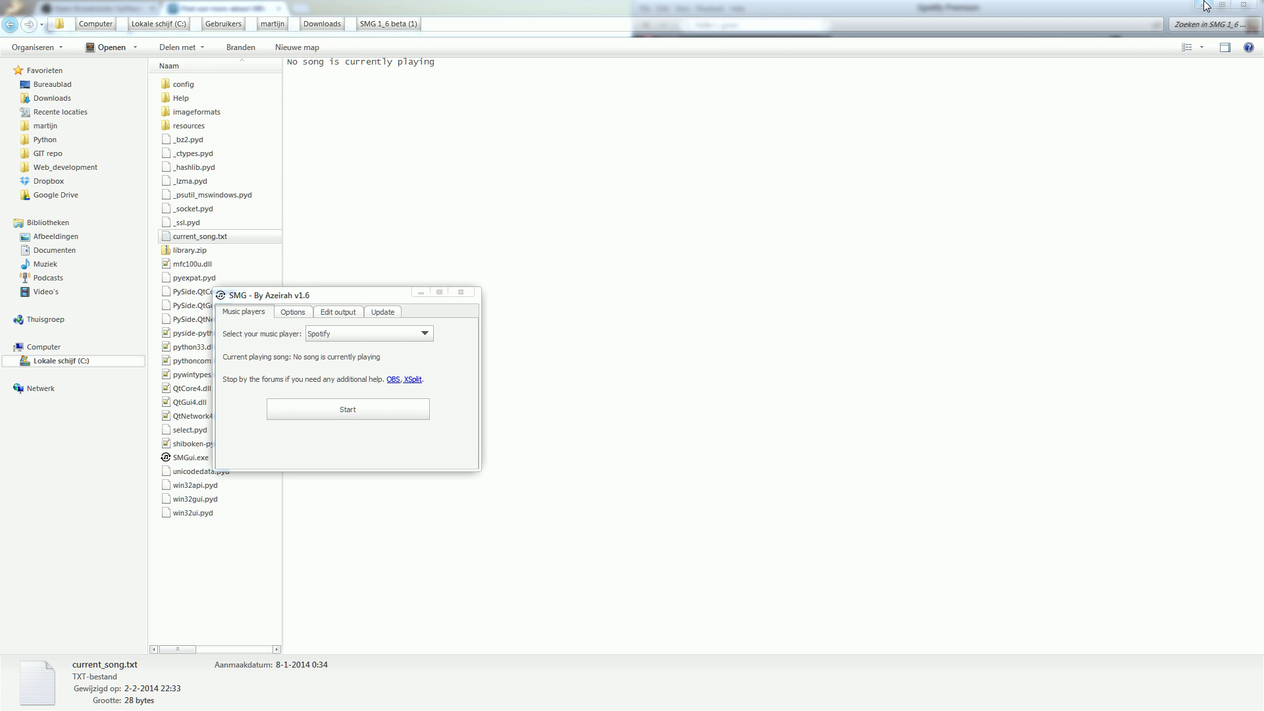
{"action": "left_click", "coordinate": [1204, 6]}
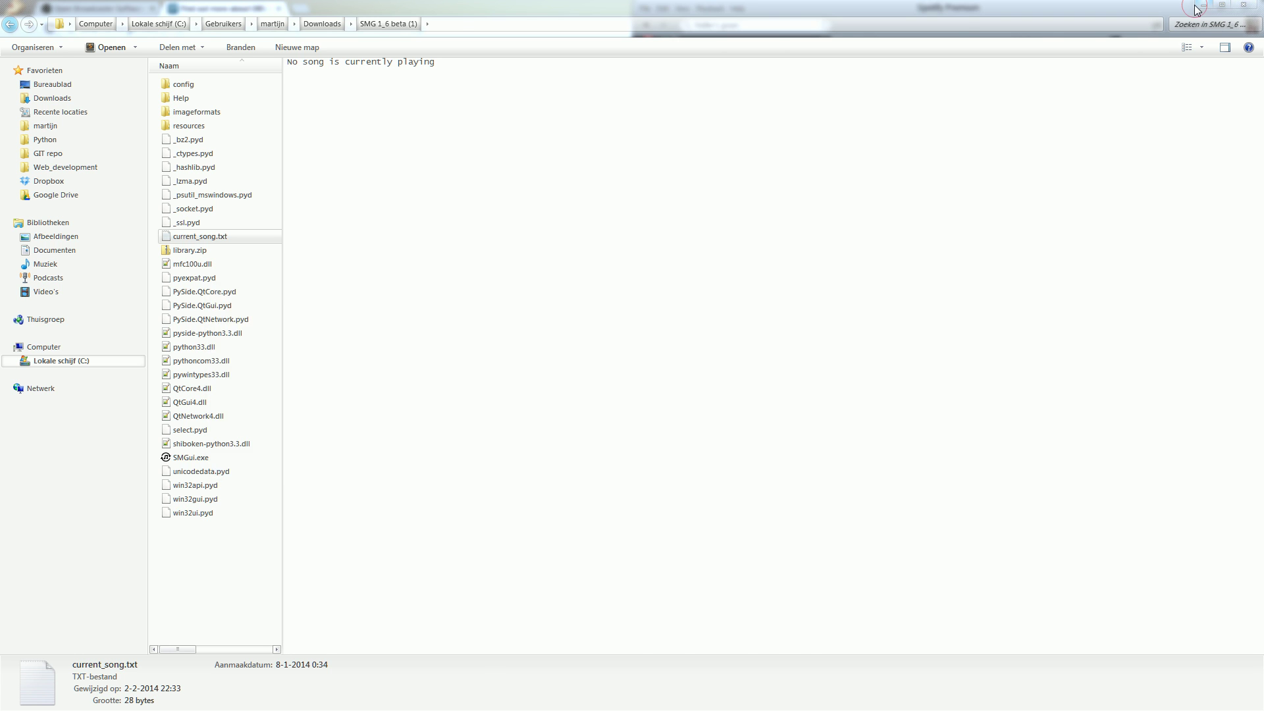
Step: Minimize Spotify and go back in the browser to the project summary page
{"action": "left_click", "coordinate": [1199, 6]}
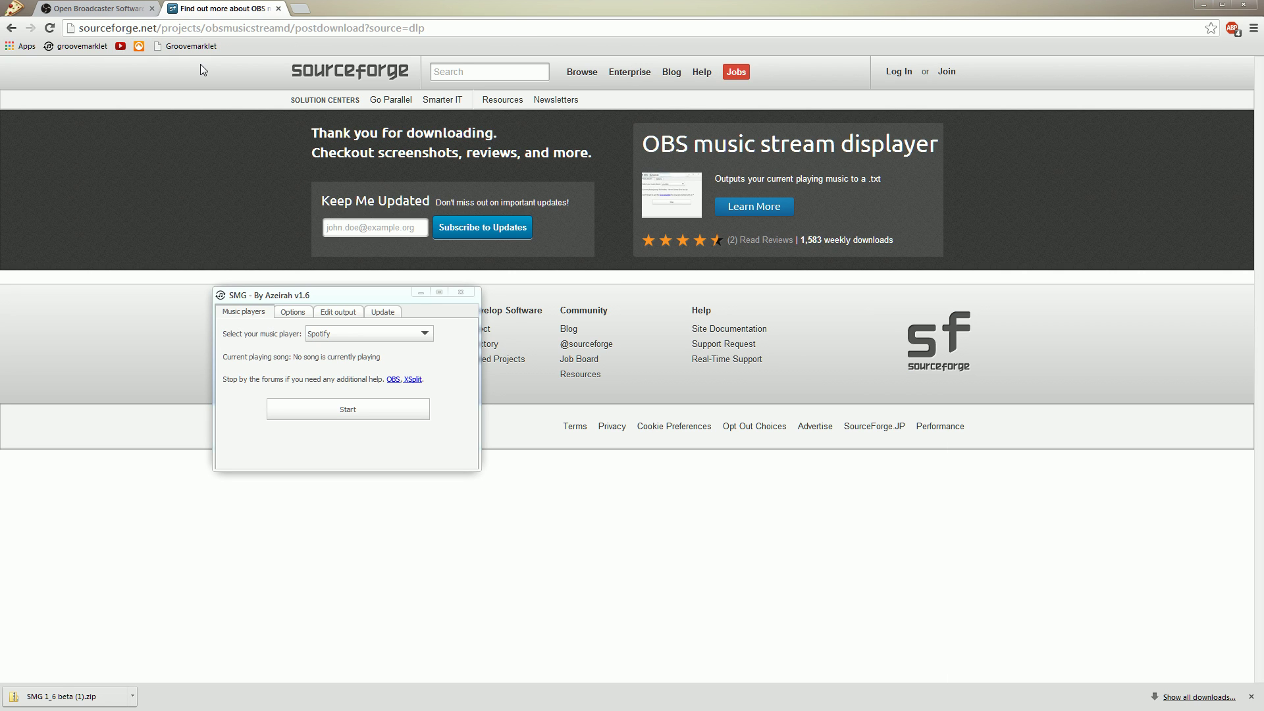
{"action": "left_click", "coordinate": [179, 82]}
{"action": "key", "text": "alt+Left"}
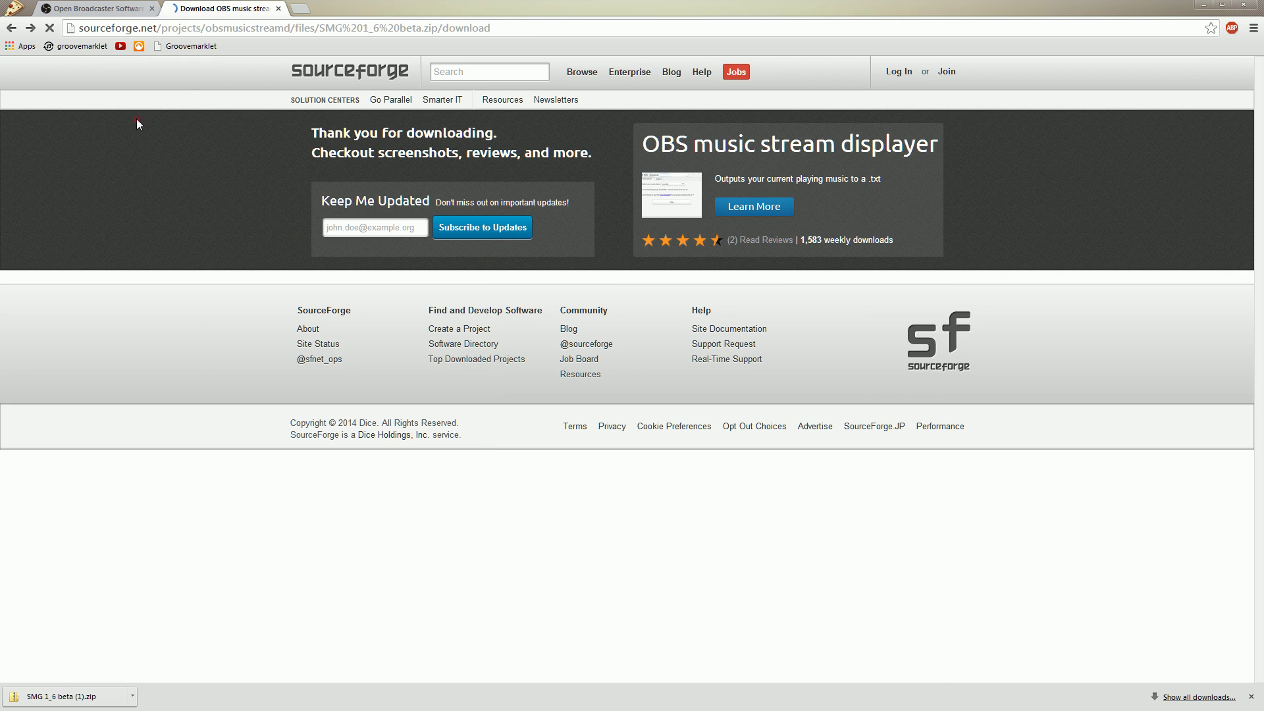
{"action": "key", "text": "alt+Left"}
{"action": "scroll", "coordinate": [220, 254], "scroll_direction": "down", "scroll_amount": 2}
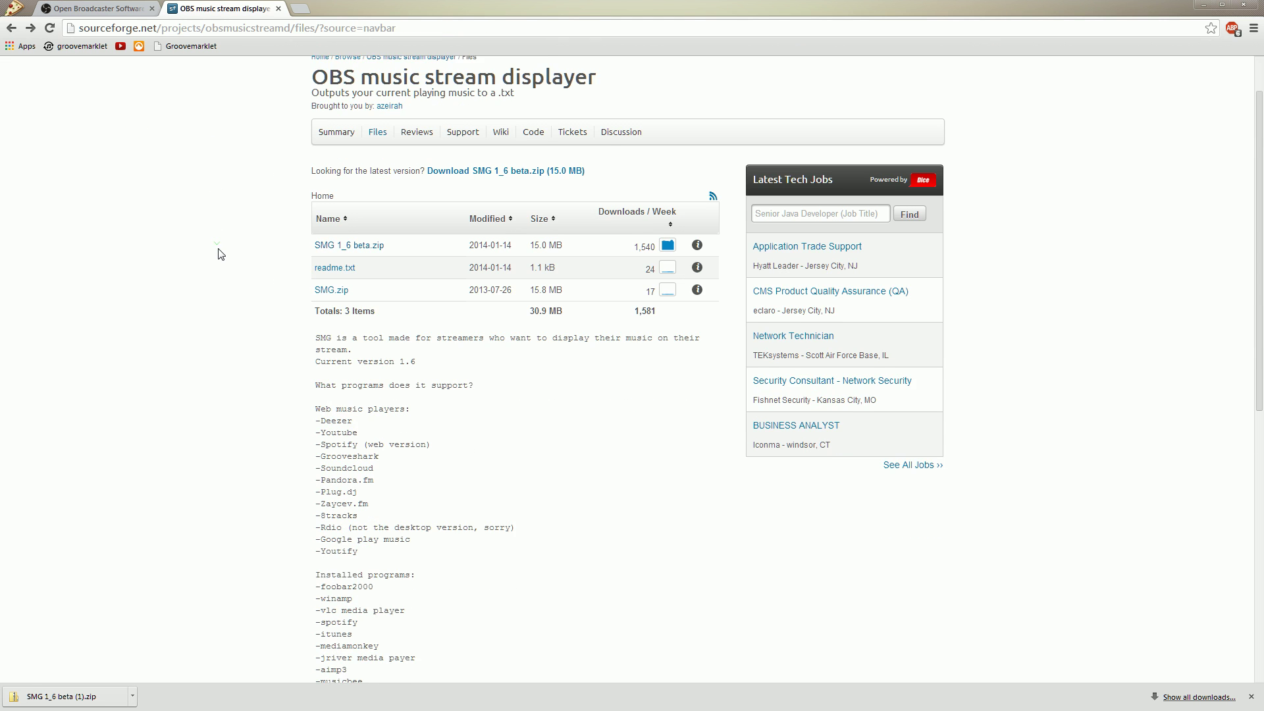
{"action": "key", "text": "alt+Left"}
{"action": "scroll", "coordinate": [296, 237], "scroll_direction": "down", "scroll_amount": 4}
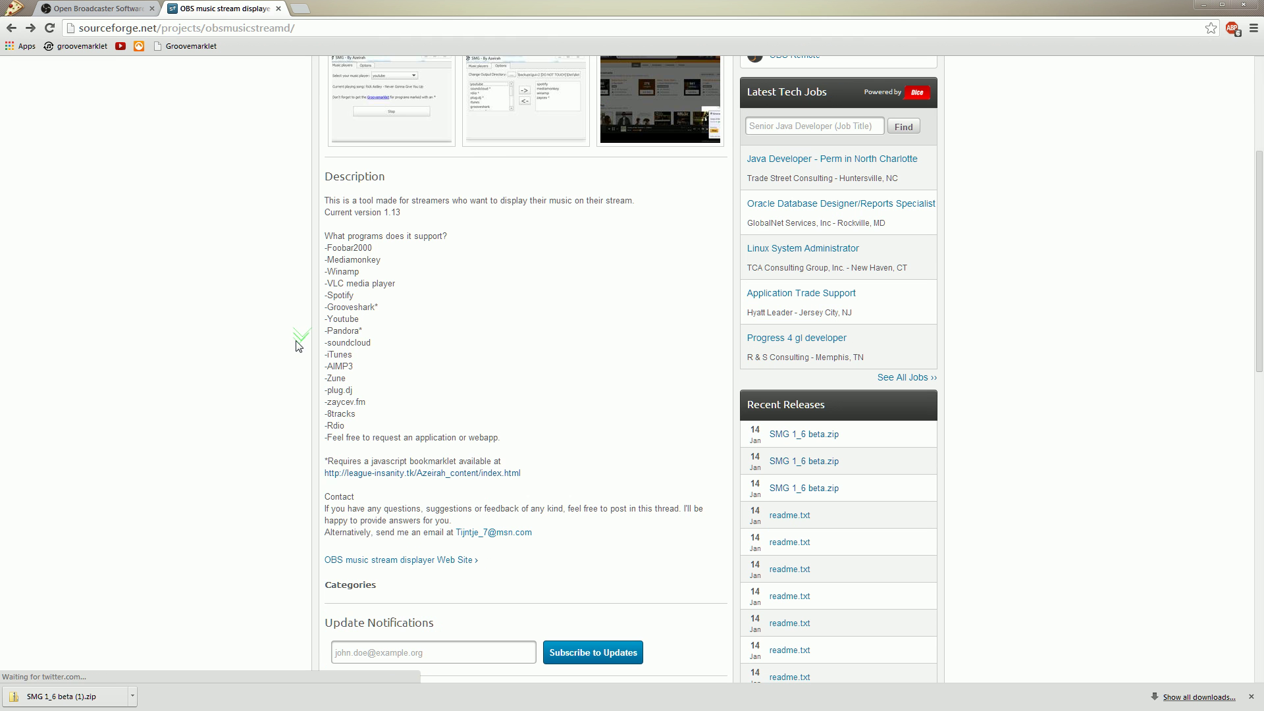
{"action": "scroll", "coordinate": [514, 465], "scroll_direction": "up", "scroll_amount": 2}
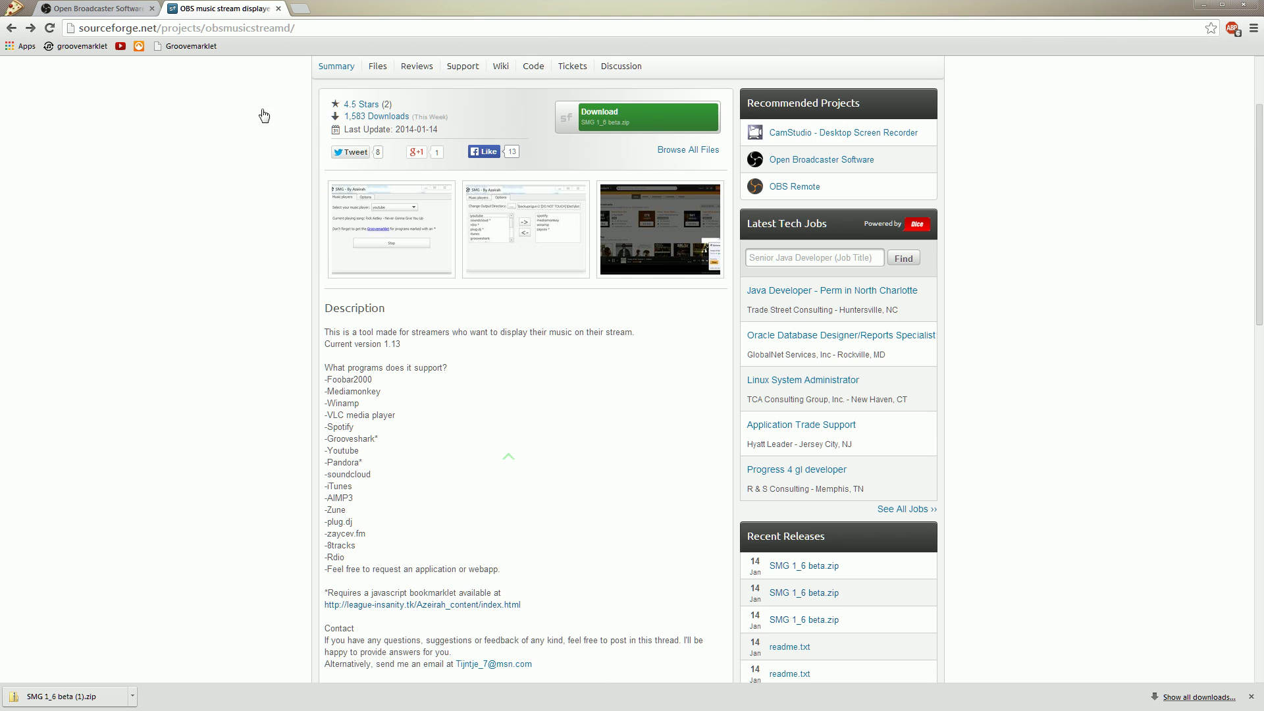
Step: Close the downloads bar and select the bookmarklet link in the Description
{"action": "left_click", "coordinate": [361, 31]}
{"action": "left_click", "coordinate": [248, 216]}
{"action": "scroll", "coordinate": [249, 217], "scroll_direction": "up", "scroll_amount": 2}
{"action": "scroll", "coordinate": [147, 456], "scroll_direction": "down", "scroll_amount": 3}
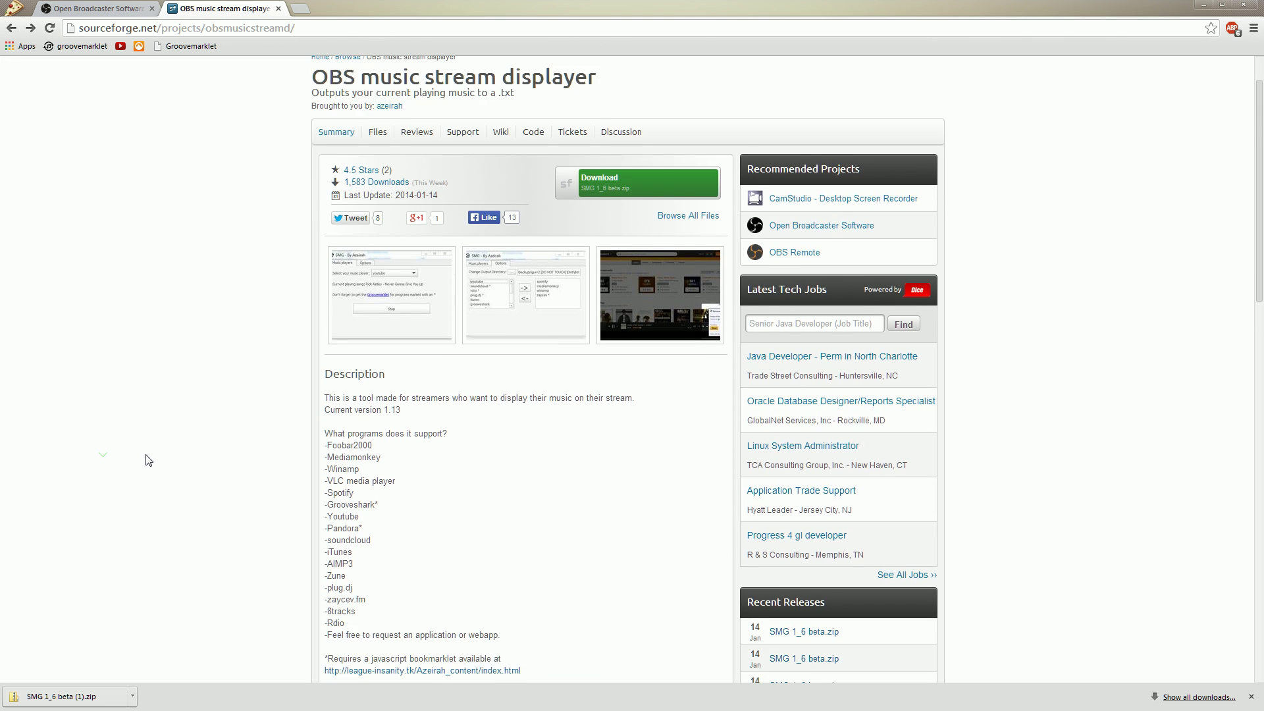
{"action": "left_click", "coordinate": [1250, 696]}
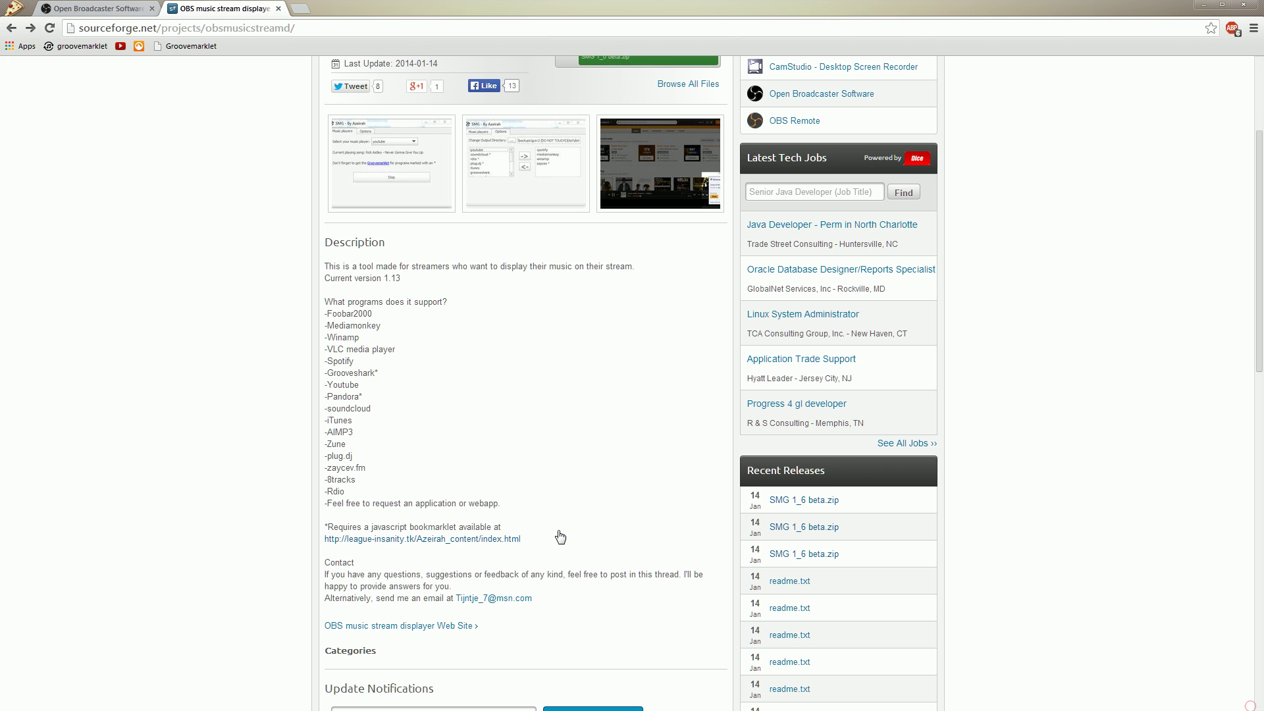
{"action": "left_click_drag", "start_coordinate": [544, 538], "coordinate": [323, 539]}
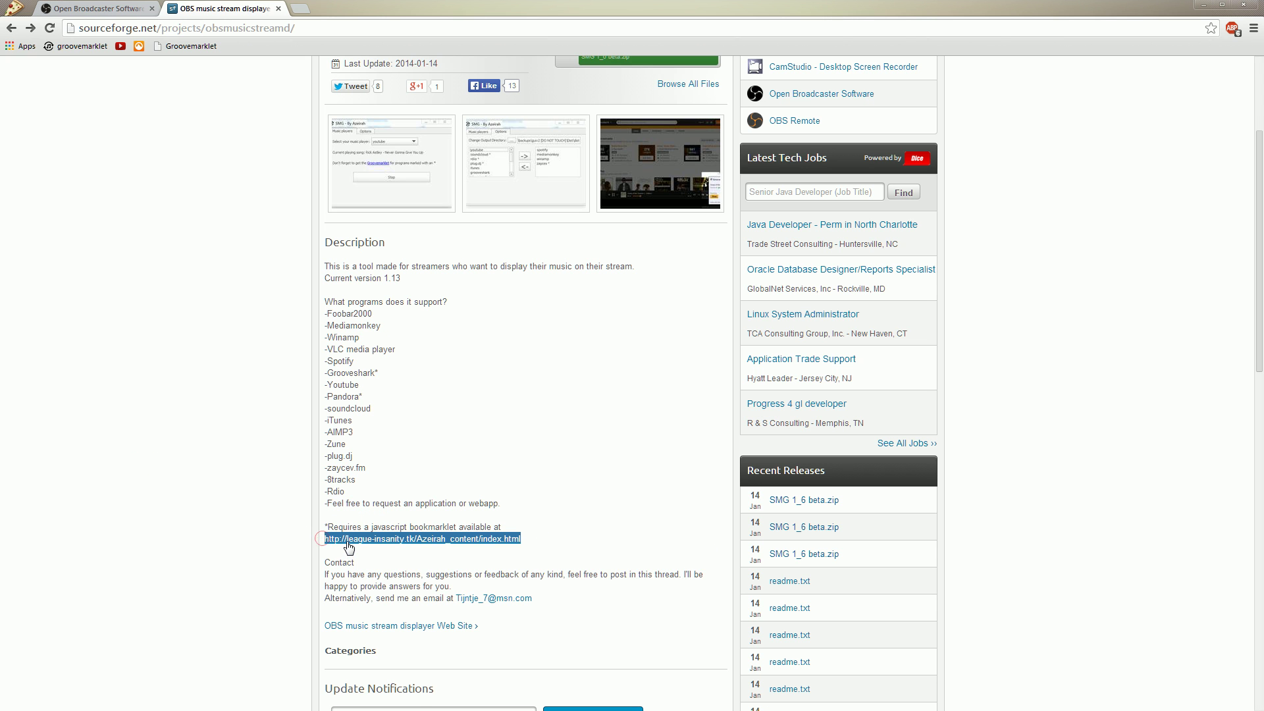
Step: Open the Groovemarklet page and drag its button onto the bookmarks bar
{"action": "left_click", "coordinate": [347, 545]}
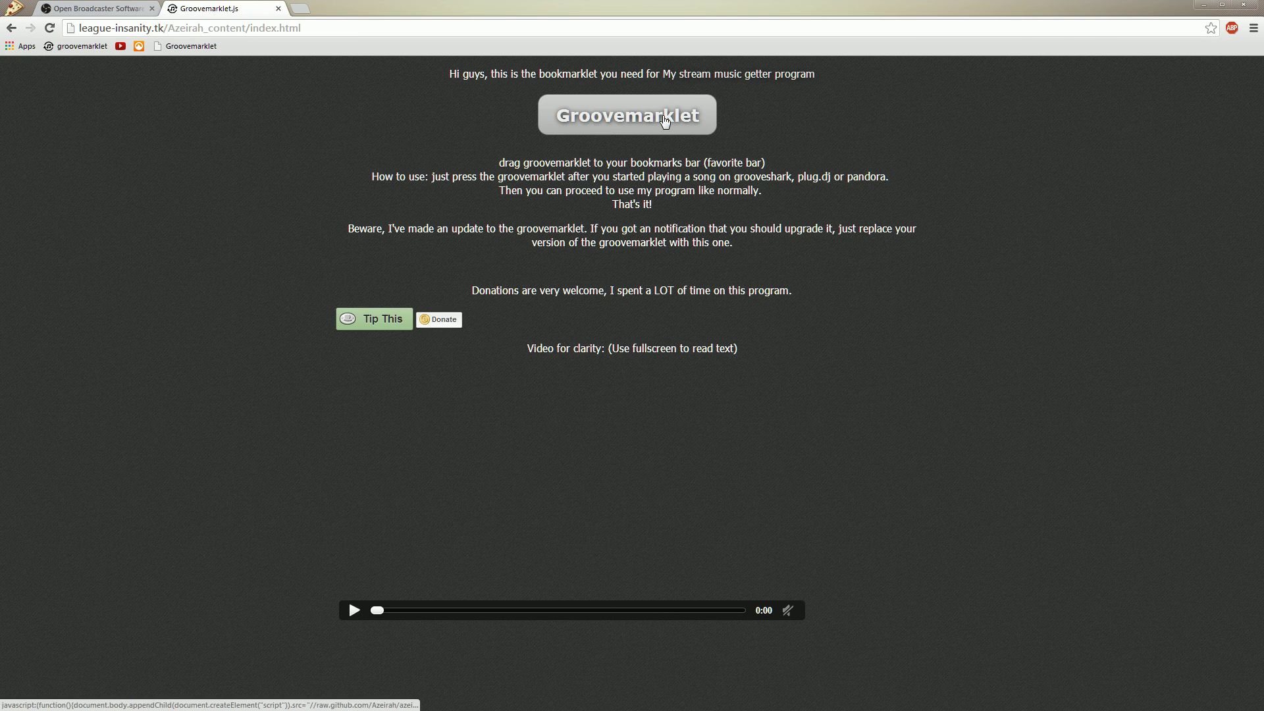
{"action": "left_click_drag", "start_coordinate": [664, 120], "coordinate": [515, 111]}
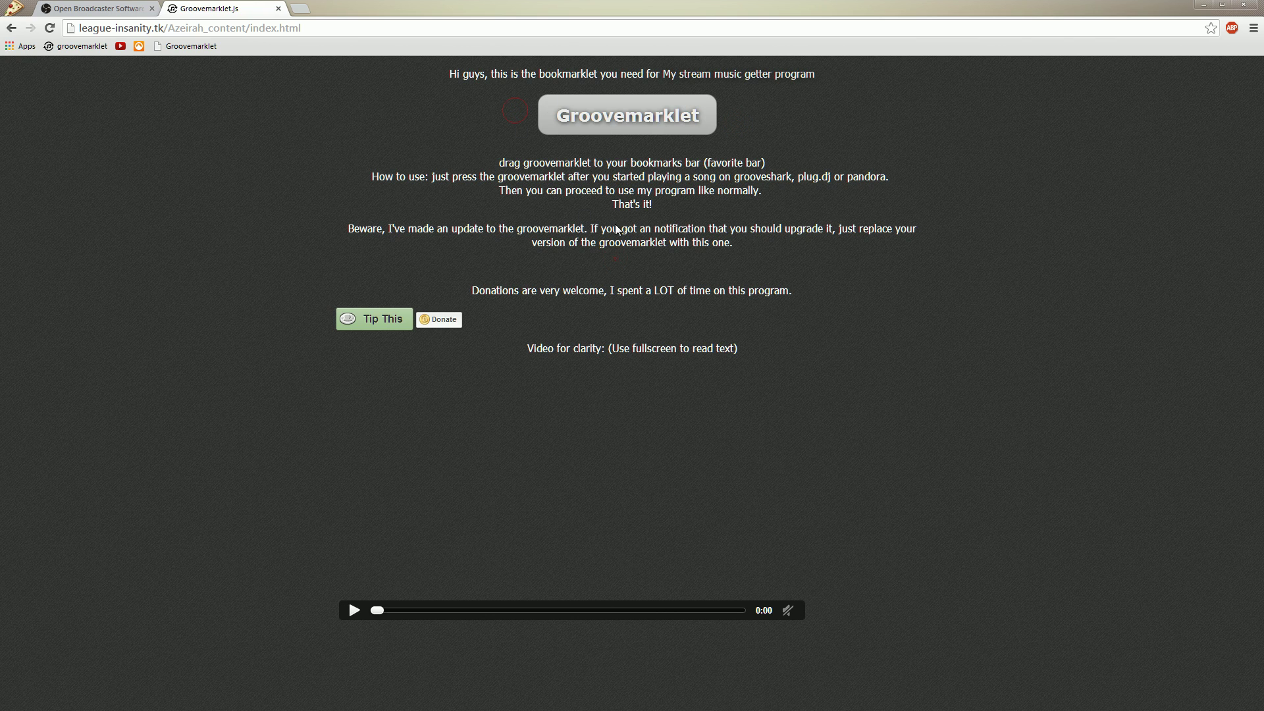
{"action": "mouse_move", "coordinate": [635, 113]}
{"action": "left_mouse_down"}
{"action": "mouse_move", "coordinate": [658, 128]}
{"action": "mouse_move", "coordinate": [509, 137]}
{"action": "mouse_move", "coordinate": [236, 74]}
{"action": "mouse_move", "coordinate": [266, 52]}
{"action": "left_mouse_up"}
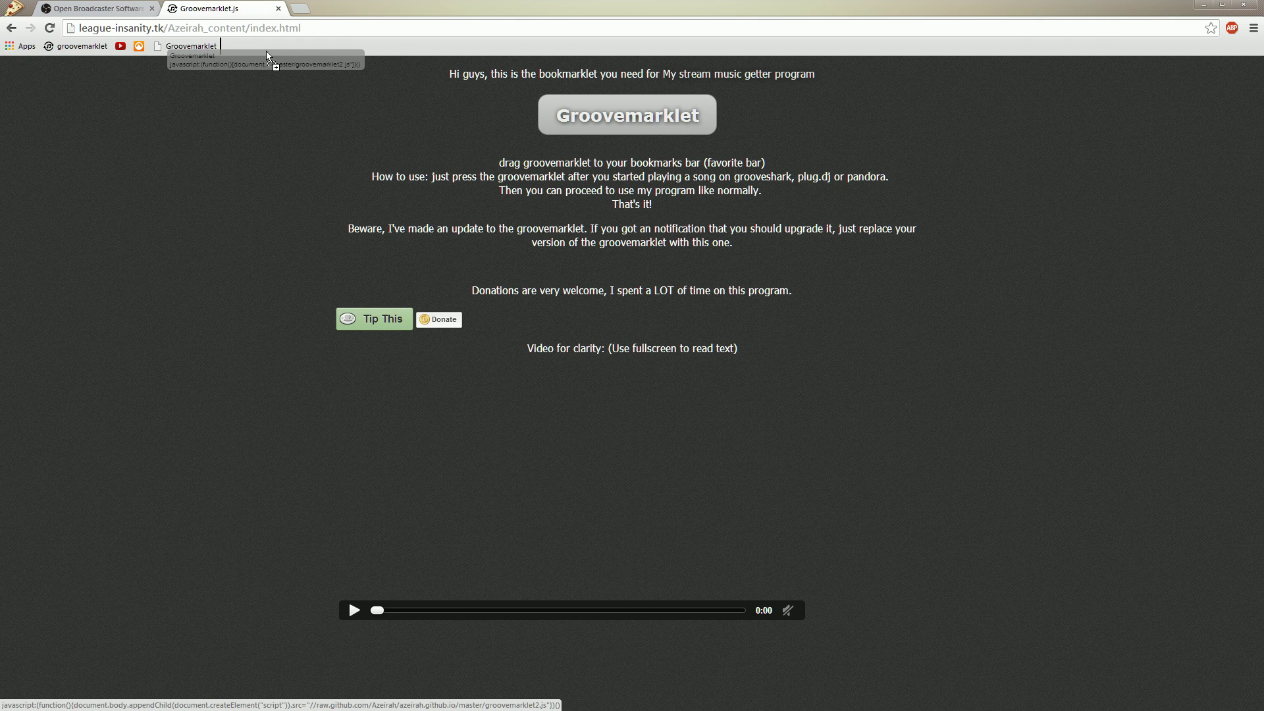
{"action": "left_click_drag", "start_coordinate": [266, 50], "coordinate": [266, 50]}
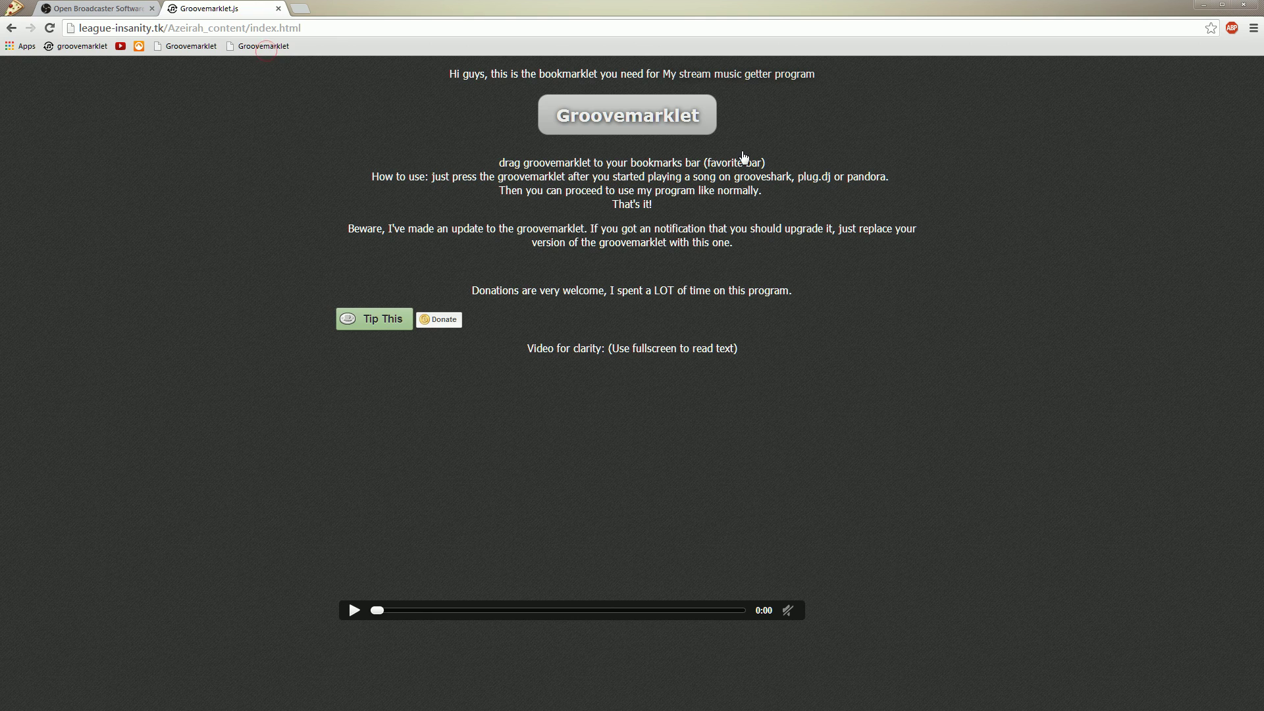
Step: Delete the duplicate Groovemarklet bookmark and check the Show bookmarks bar option
{"action": "right_click", "coordinate": [196, 51]}
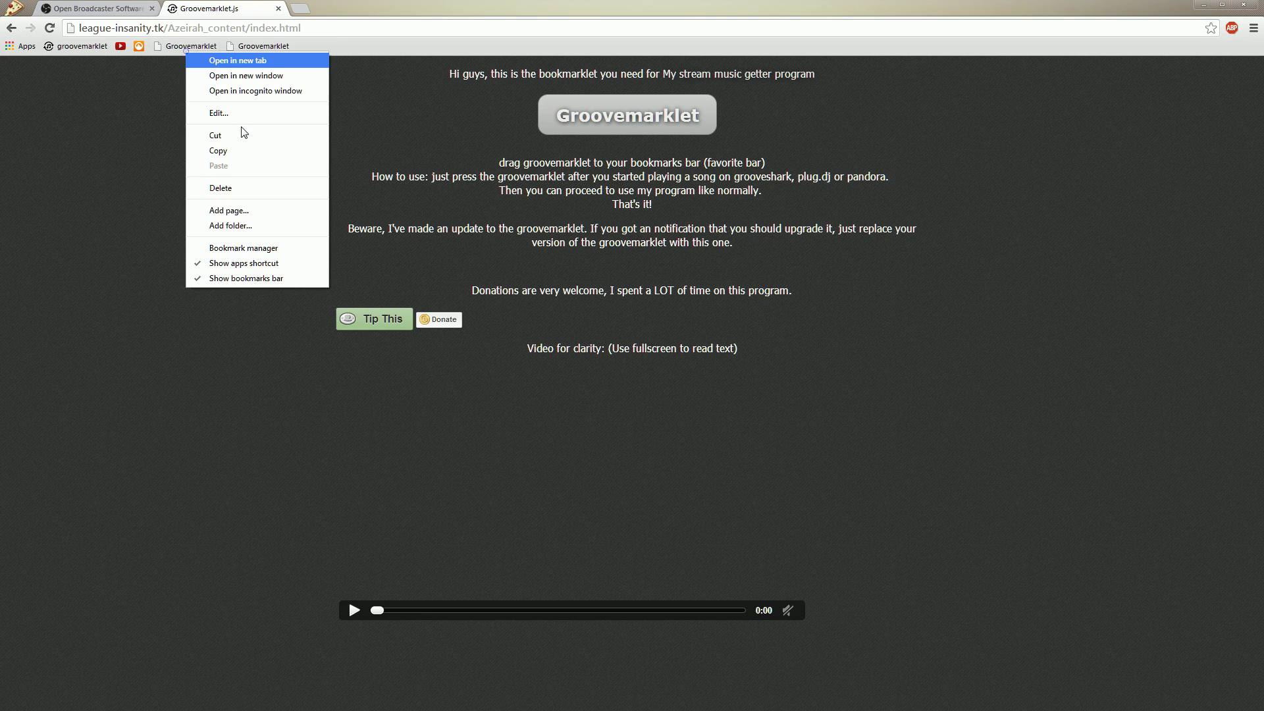
{"action": "left_click", "coordinate": [233, 188]}
{"action": "left_click", "coordinate": [1253, 29]}
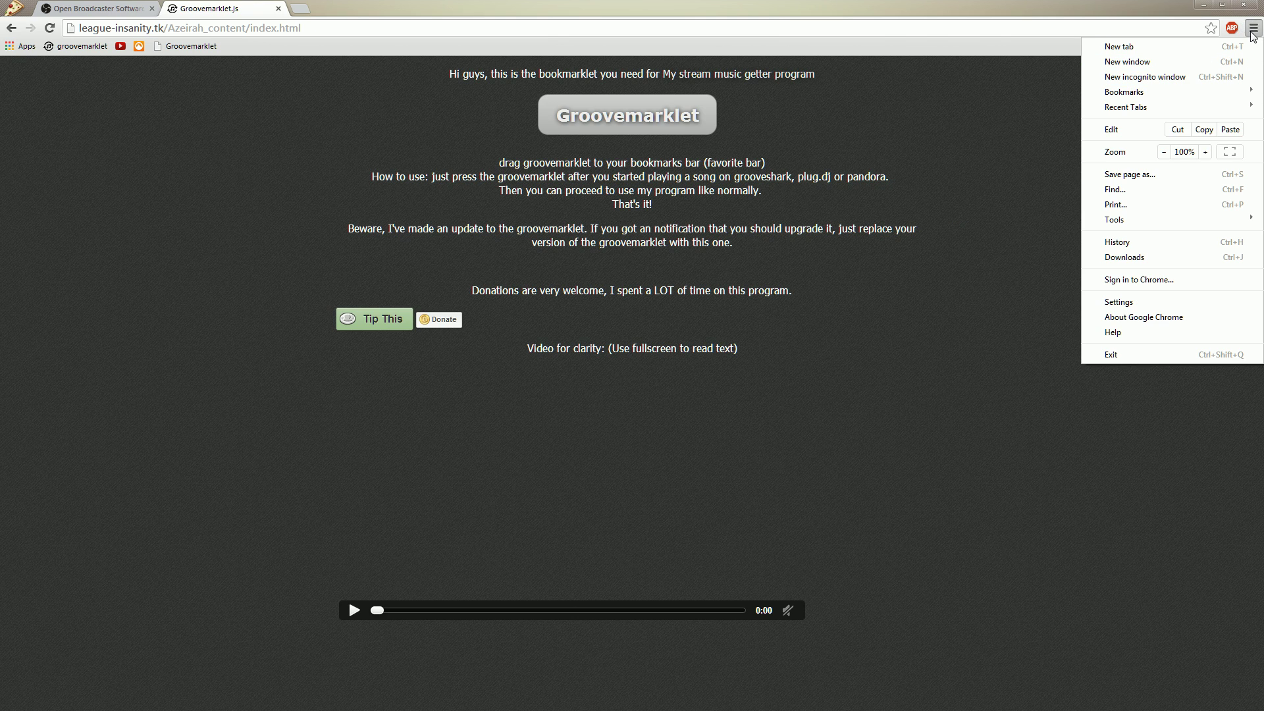
{"action": "mouse_move", "coordinate": [1158, 90]}
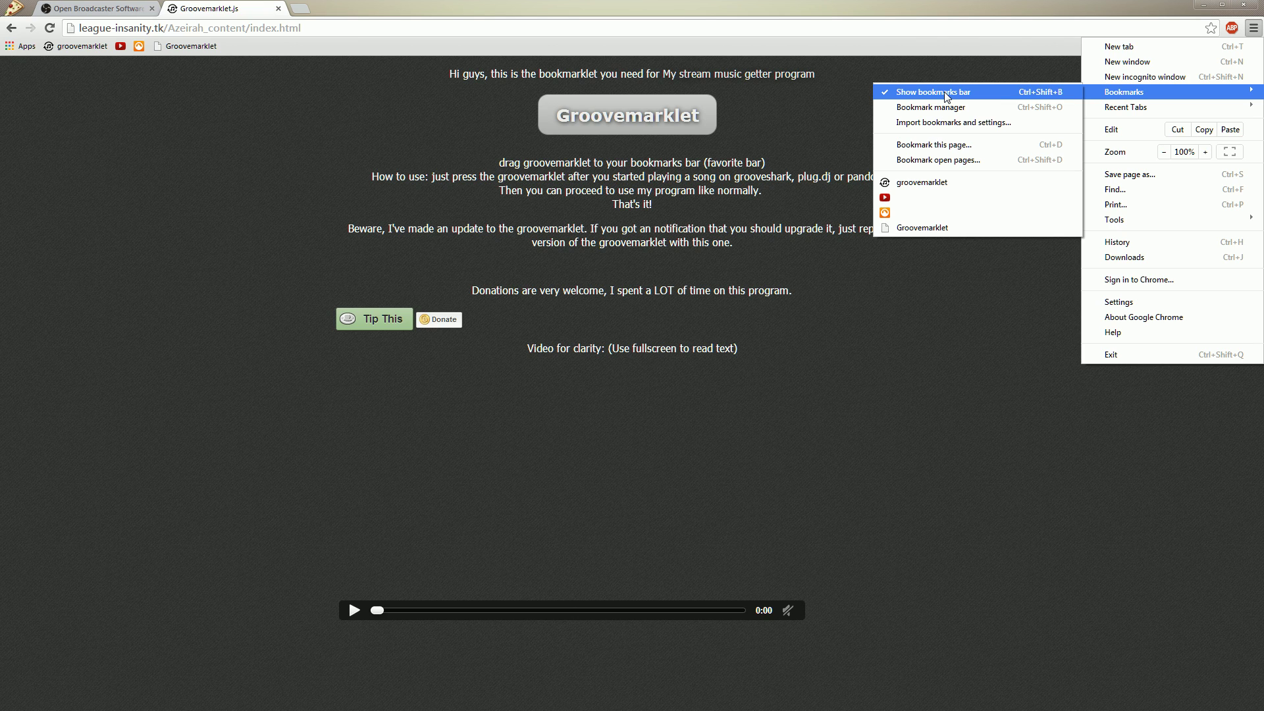
Step: Run the Groovemarklet bookmarklet on the current page and check its status line
{"action": "left_click", "coordinate": [174, 98]}
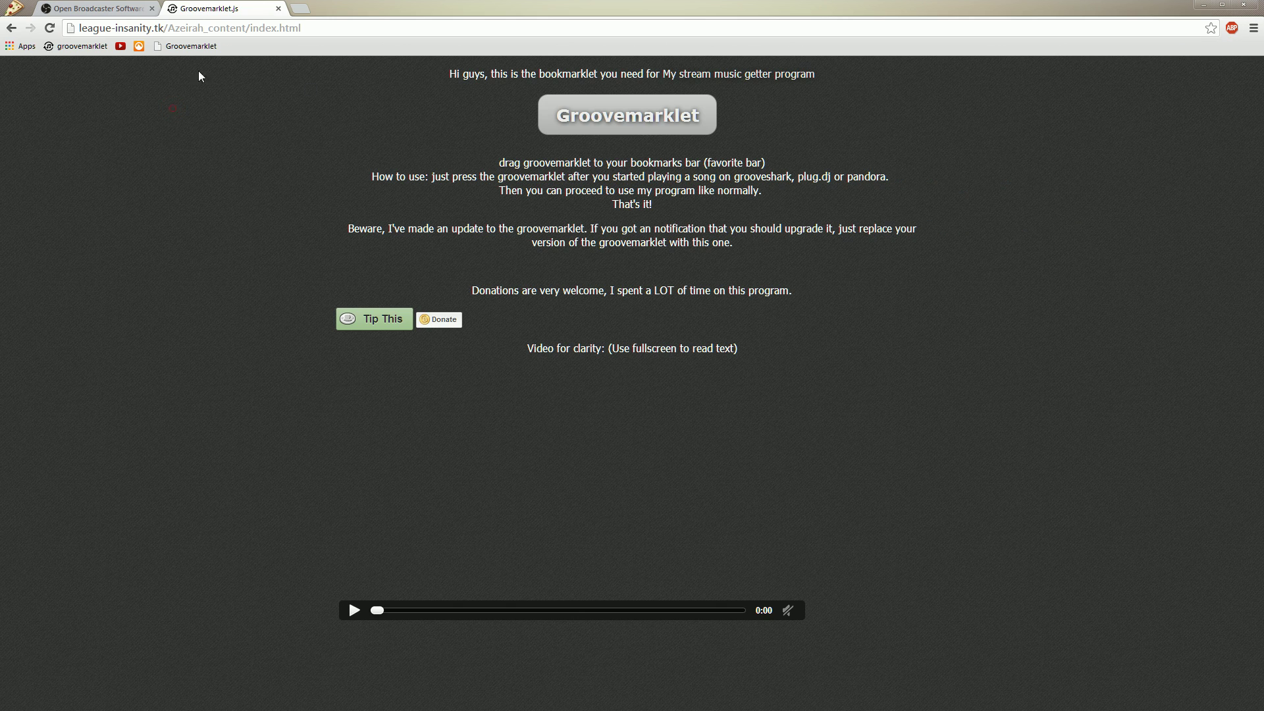
{"action": "left_click", "coordinate": [191, 46]}
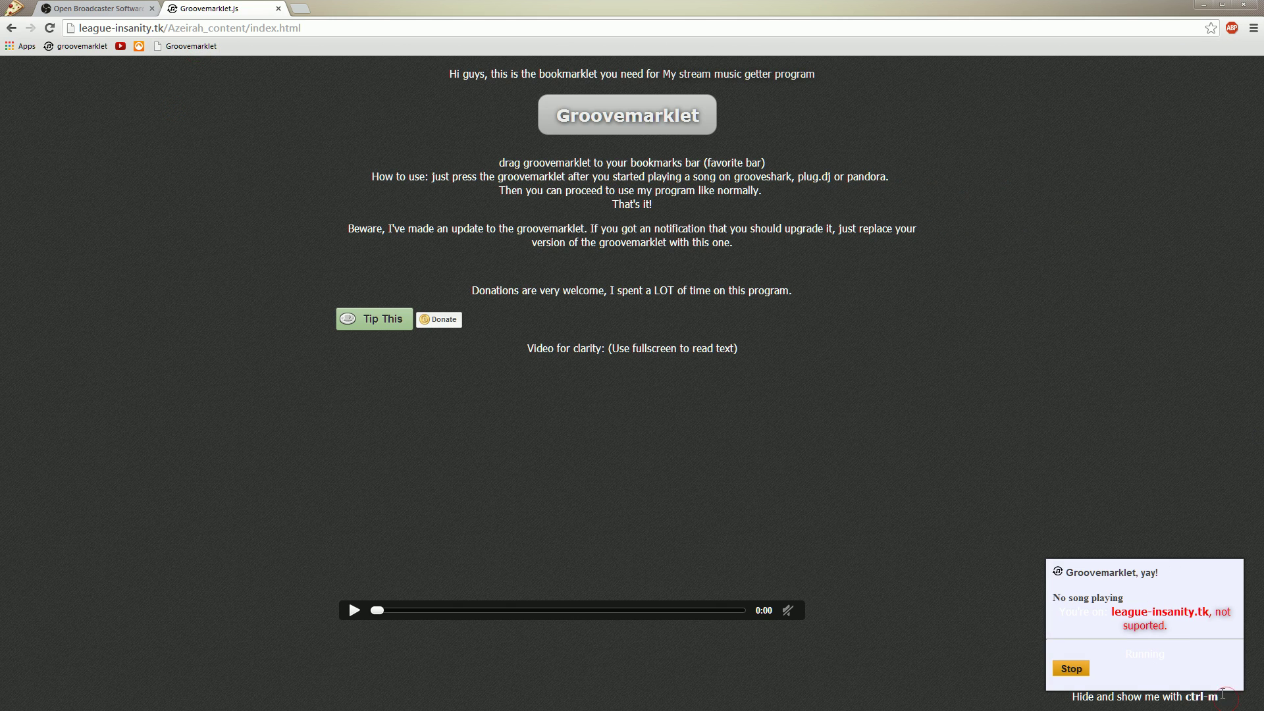
{"action": "left_click_drag", "start_coordinate": [1223, 693], "coordinate": [1119, 394]}
{"action": "left_click", "coordinate": [1090, 588]}
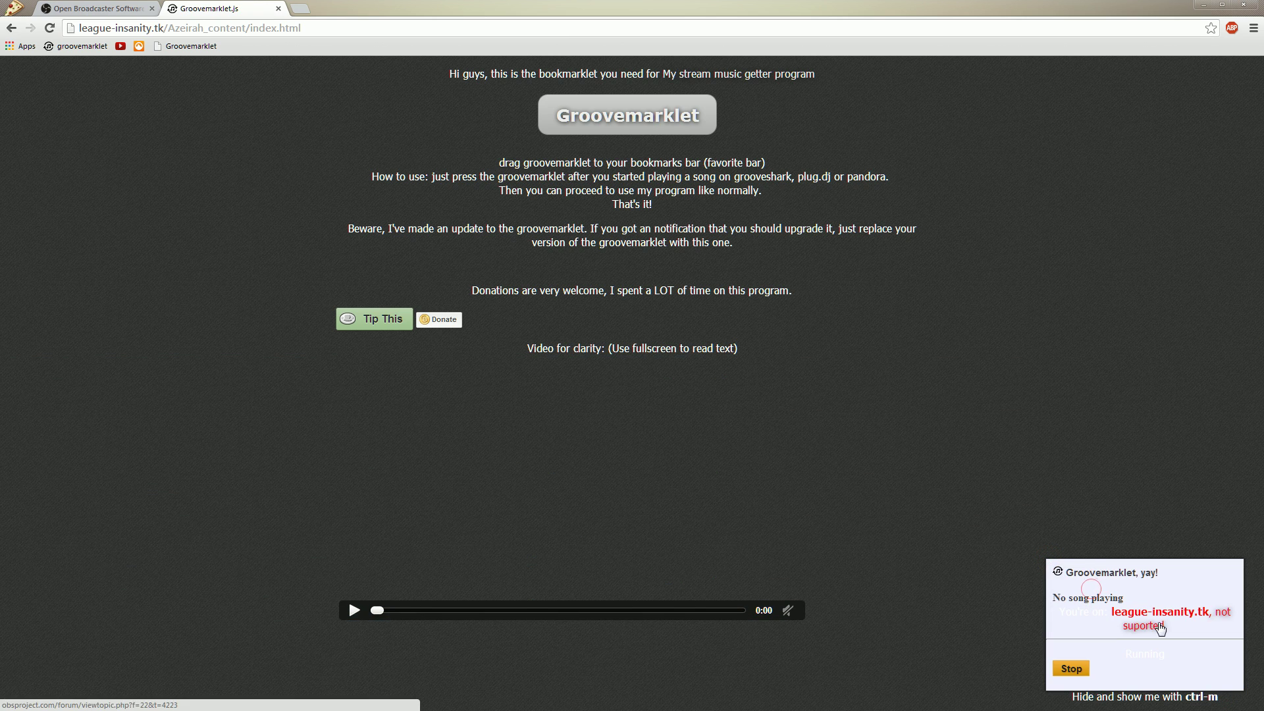
{"action": "mouse_move", "coordinate": [1113, 611]}
{"action": "left_mouse_down"}
{"action": "mouse_move", "coordinate": [1205, 625]}
{"action": "mouse_move", "coordinate": [1107, 612]}
{"action": "left_mouse_up"}
{"action": "left_click", "coordinate": [1109, 612]}
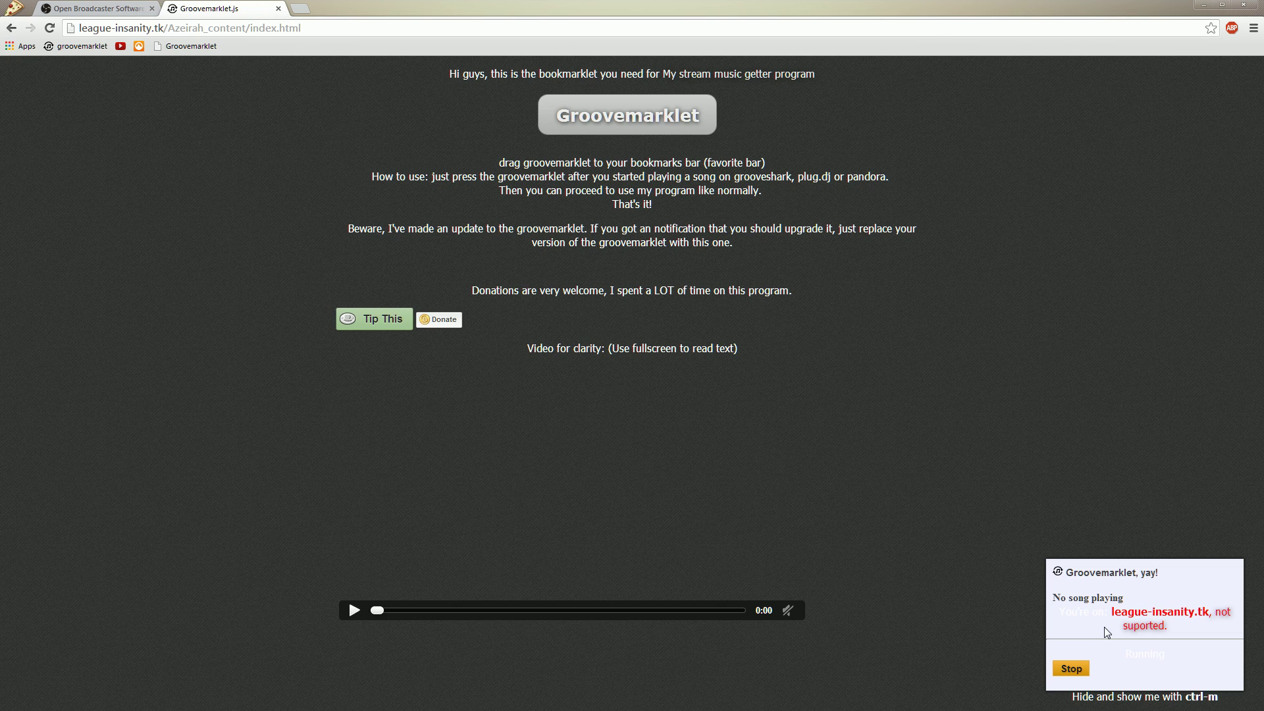
Step: Hide and reshow the Groovemarklet panel with Ctrl+M, then open Grooveshark in a background tab
{"action": "key", "text": "ctrl+m"}
{"action": "key", "text": "ctrl+m"}
{"action": "key", "text": "ctrl+m"}
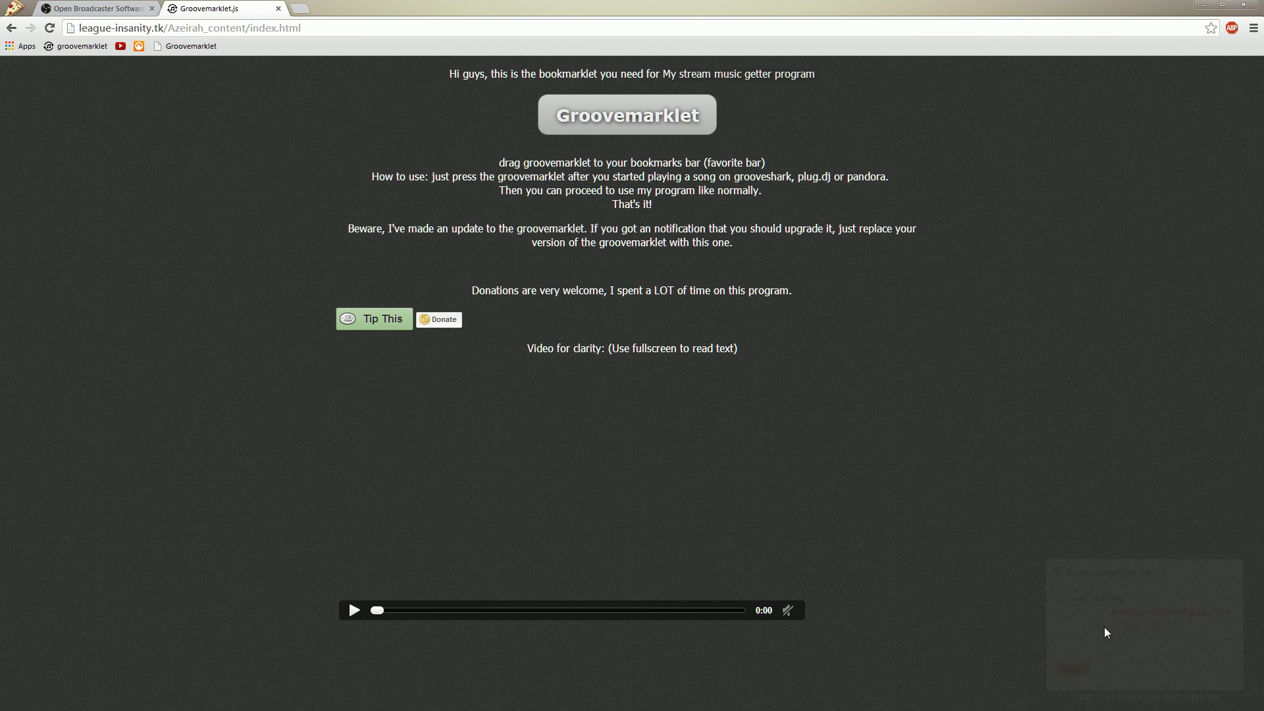
{"action": "key", "text": "ctrl+m"}
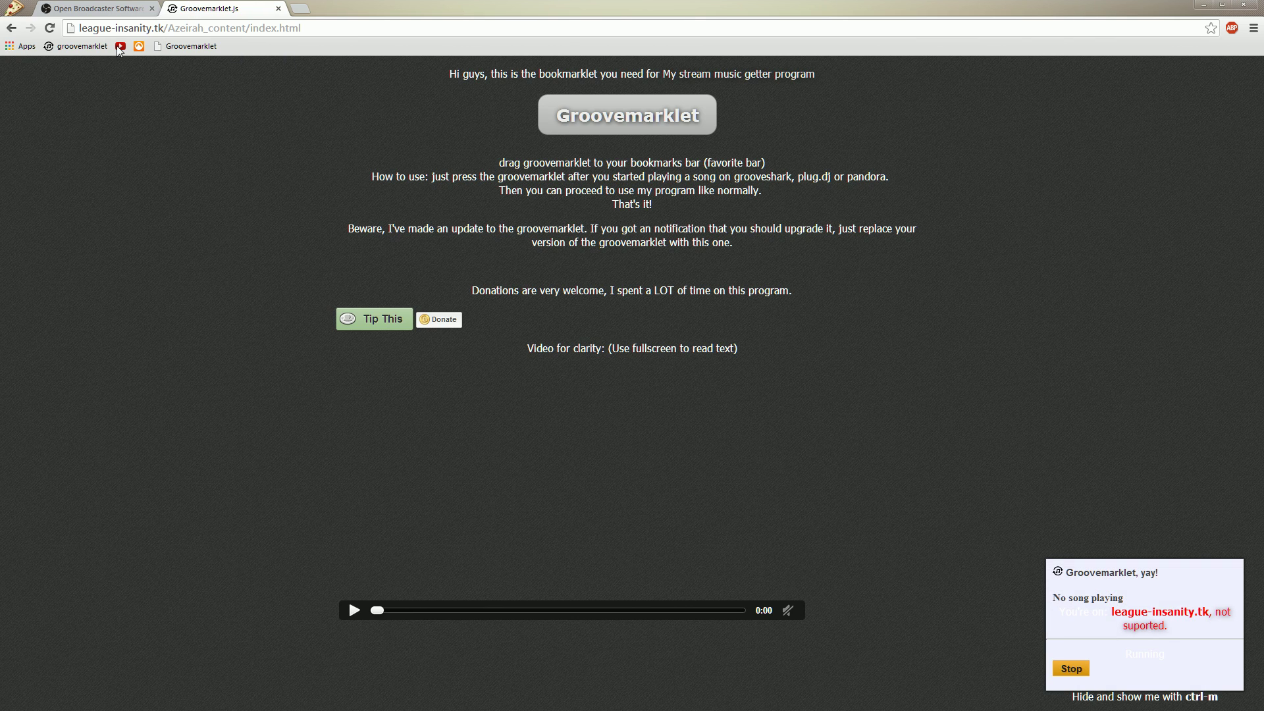
{"action": "middle_click", "coordinate": [140, 46]}
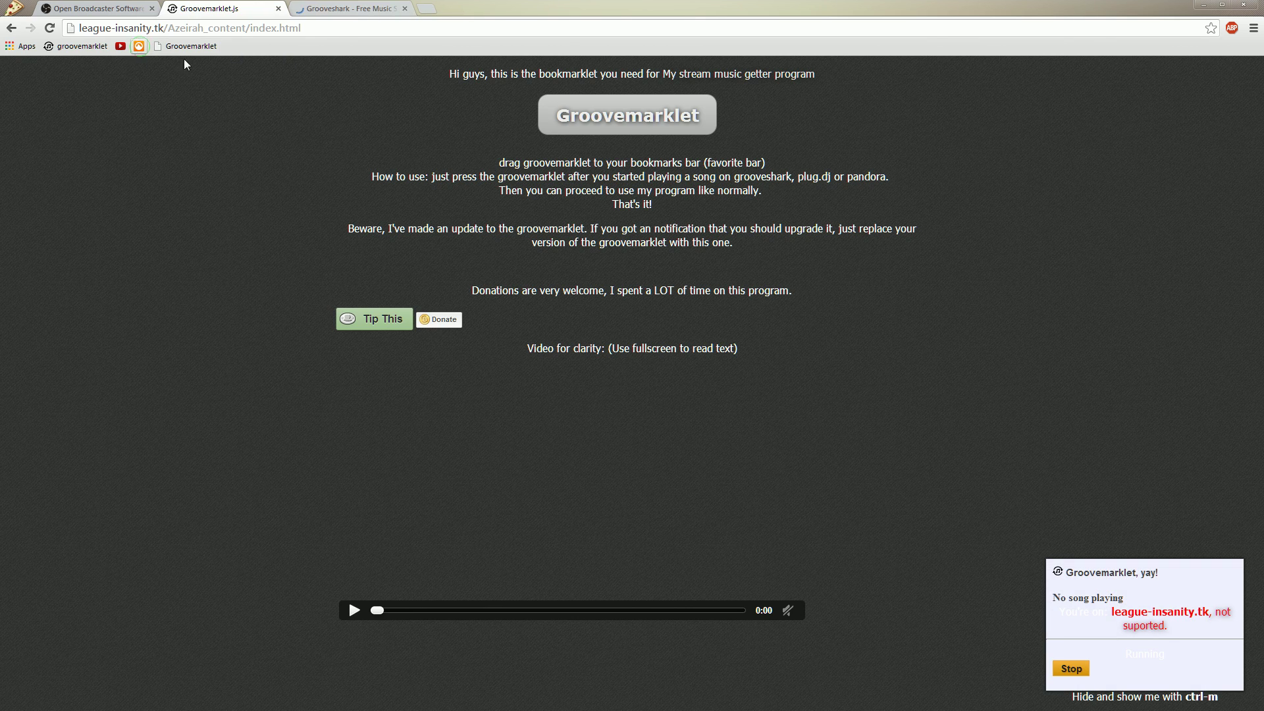
Step: Play All My Love by Led Zeppelin on Grooveshark, with SMG moved aside
{"action": "left_click", "coordinate": [304, 8]}
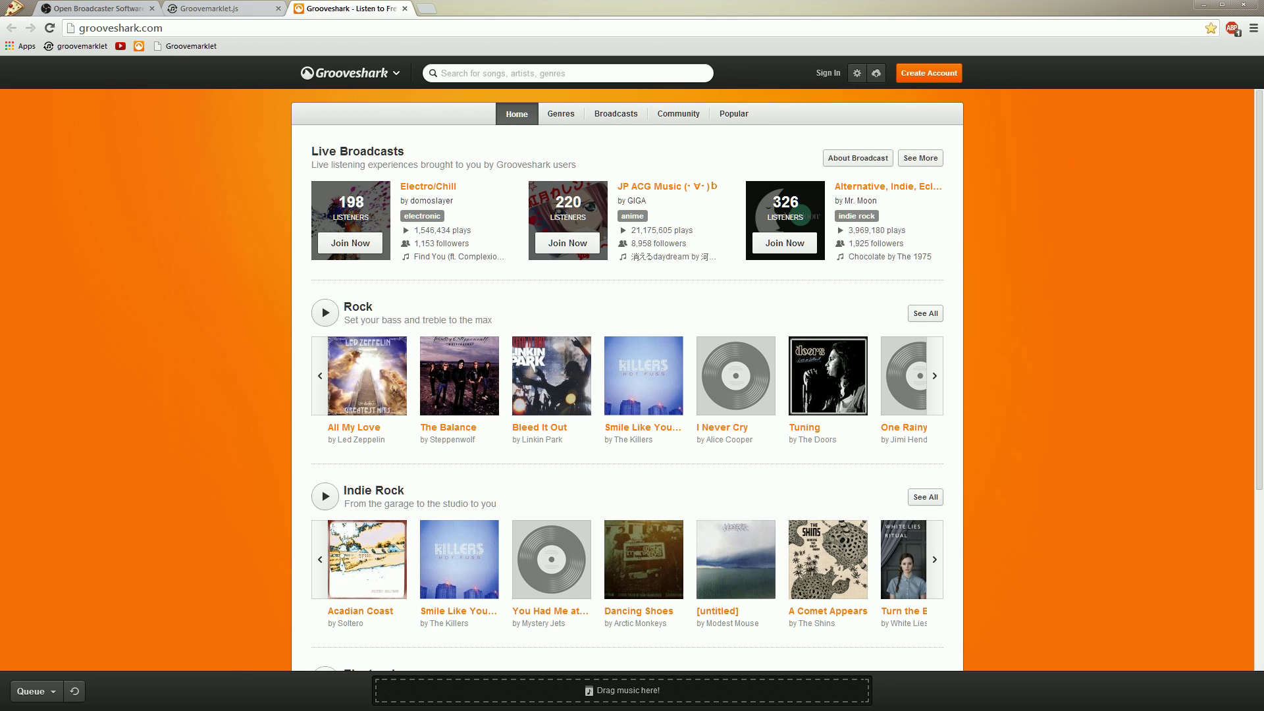
{"action": "left_click_drag", "start_coordinate": [378, 300], "coordinate": [1149, 282]}
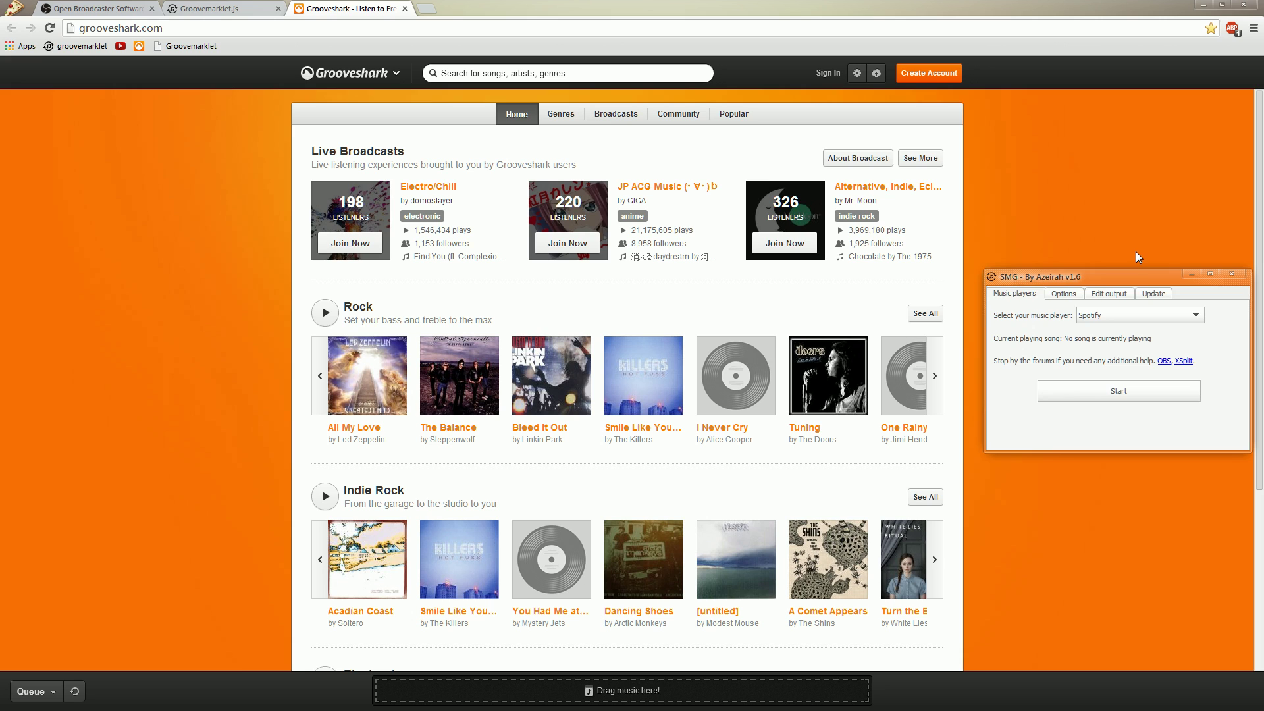
{"action": "left_click", "coordinate": [1135, 251]}
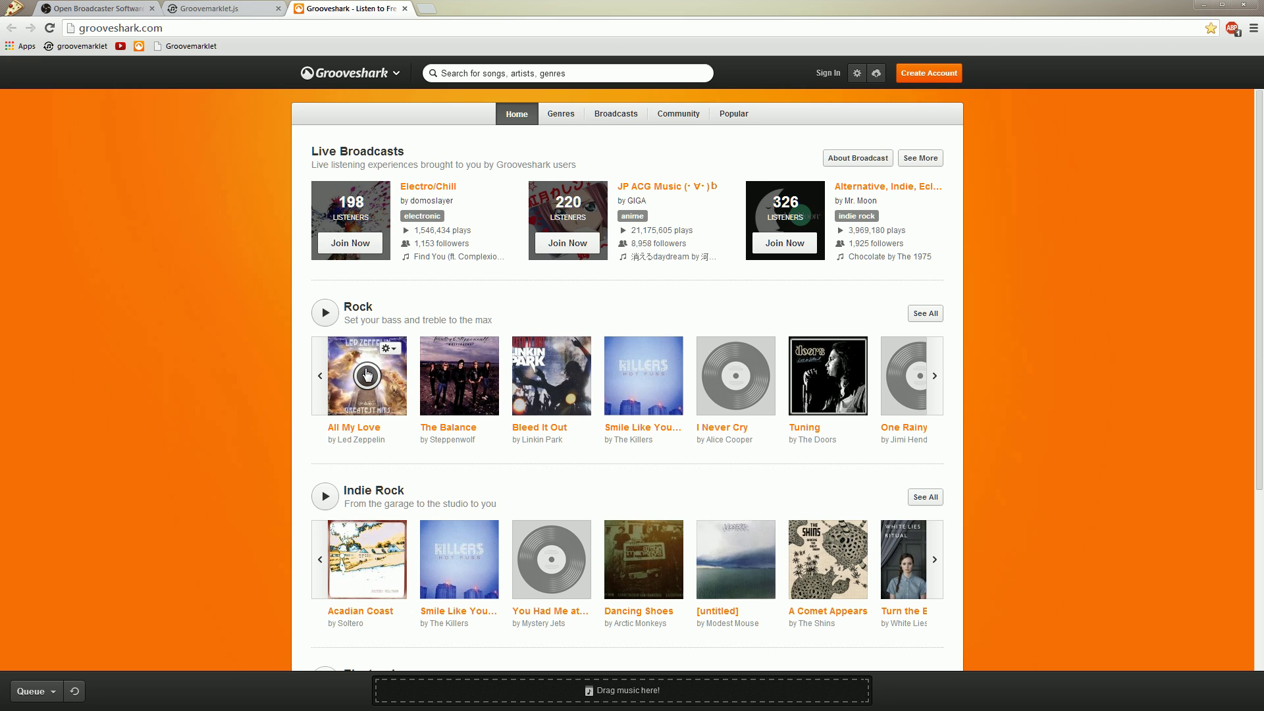
{"action": "left_click", "coordinate": [368, 375]}
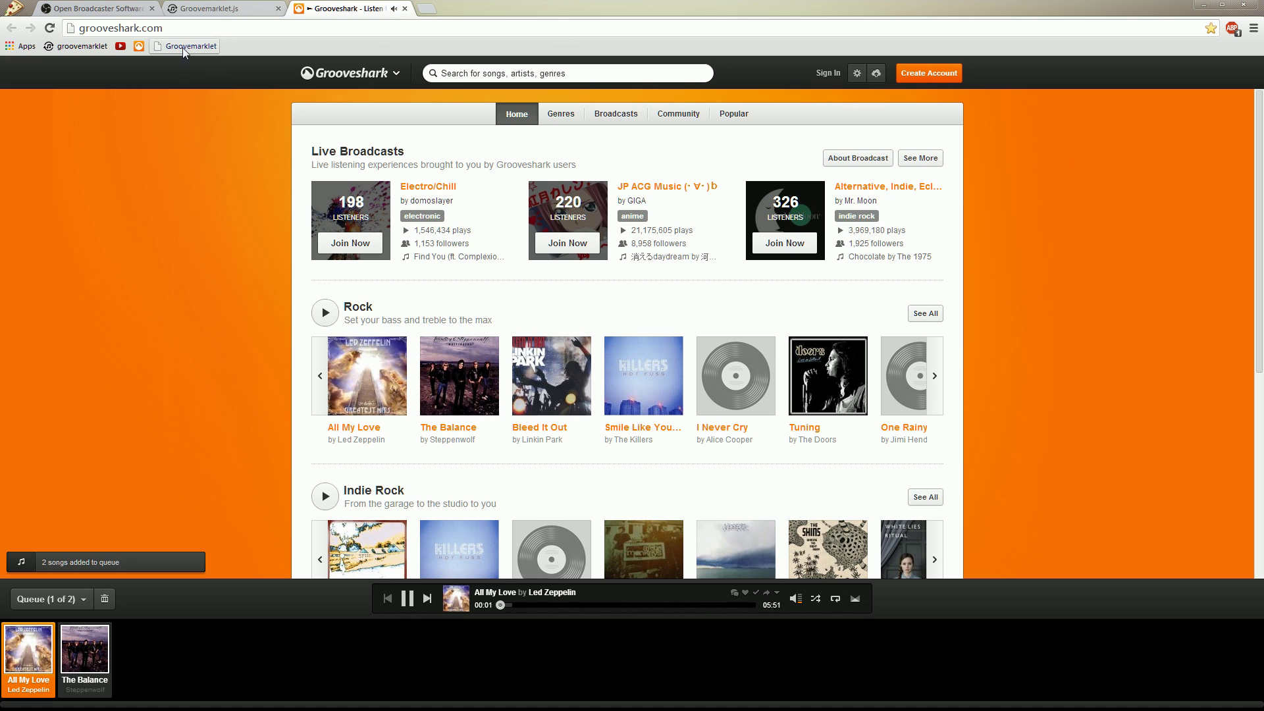
Step: Set SMG's music player to Grooveshark and mute the playing song
{"action": "key", "text": "alt+Tab"}
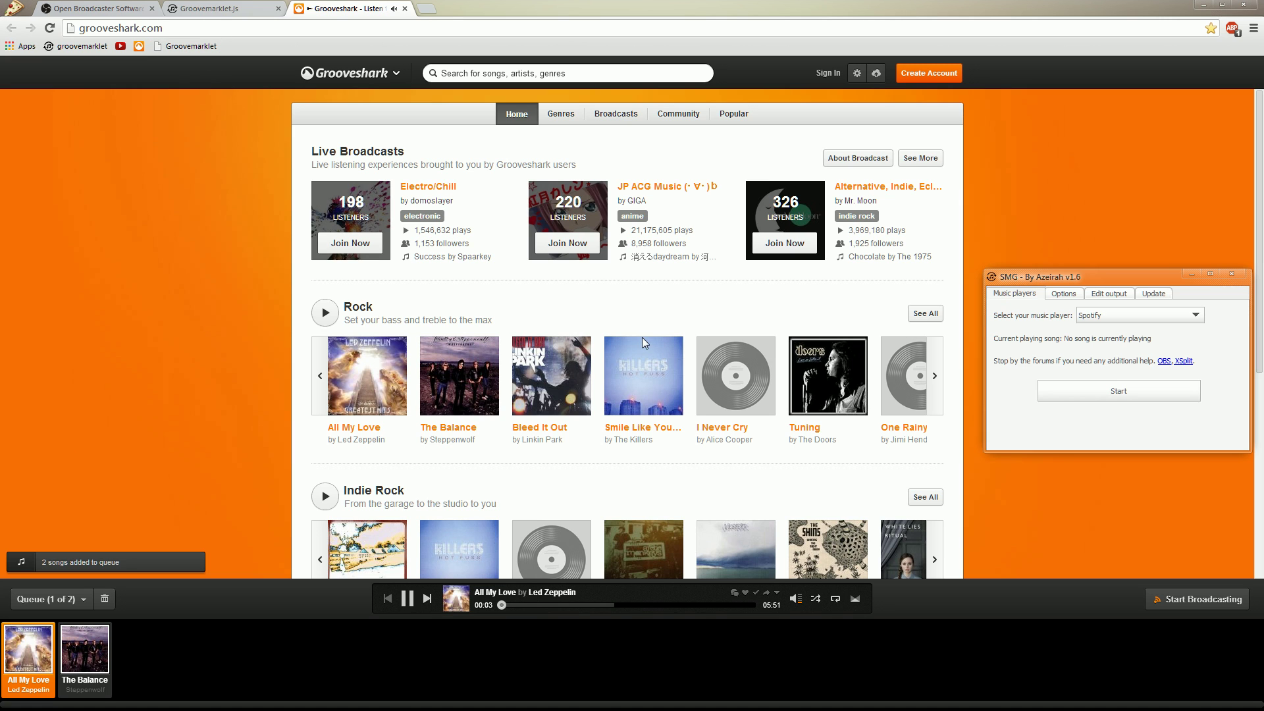
{"action": "left_click", "coordinate": [1162, 316]}
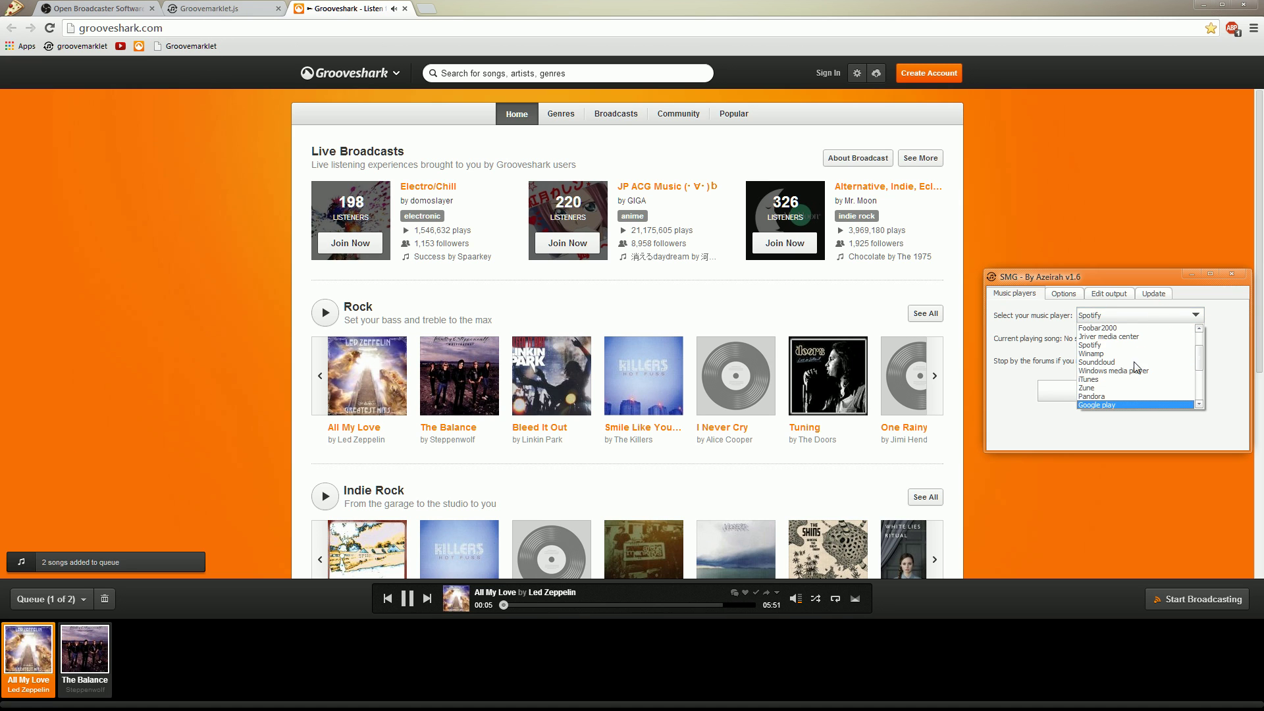
{"action": "scroll", "coordinate": [1132, 374], "scroll_direction": "down", "scroll_amount": 1}
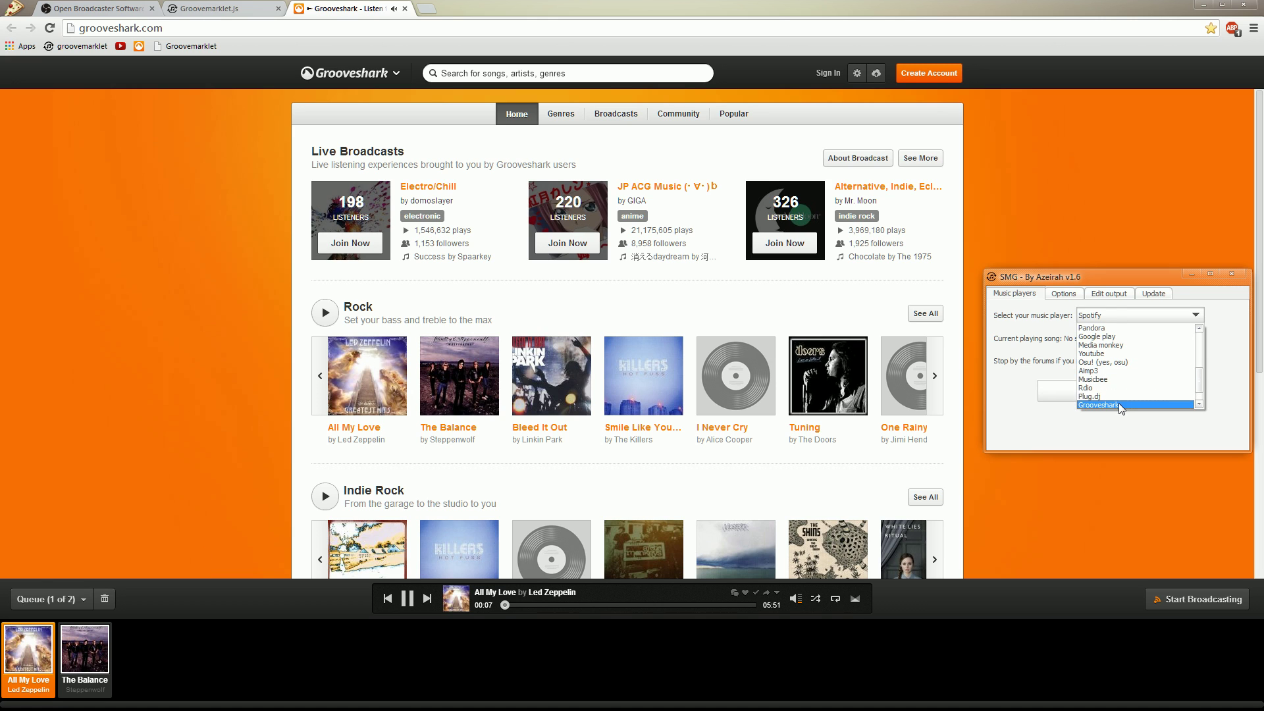
{"action": "left_click", "coordinate": [1119, 403]}
{"action": "left_click", "coordinate": [1119, 398]}
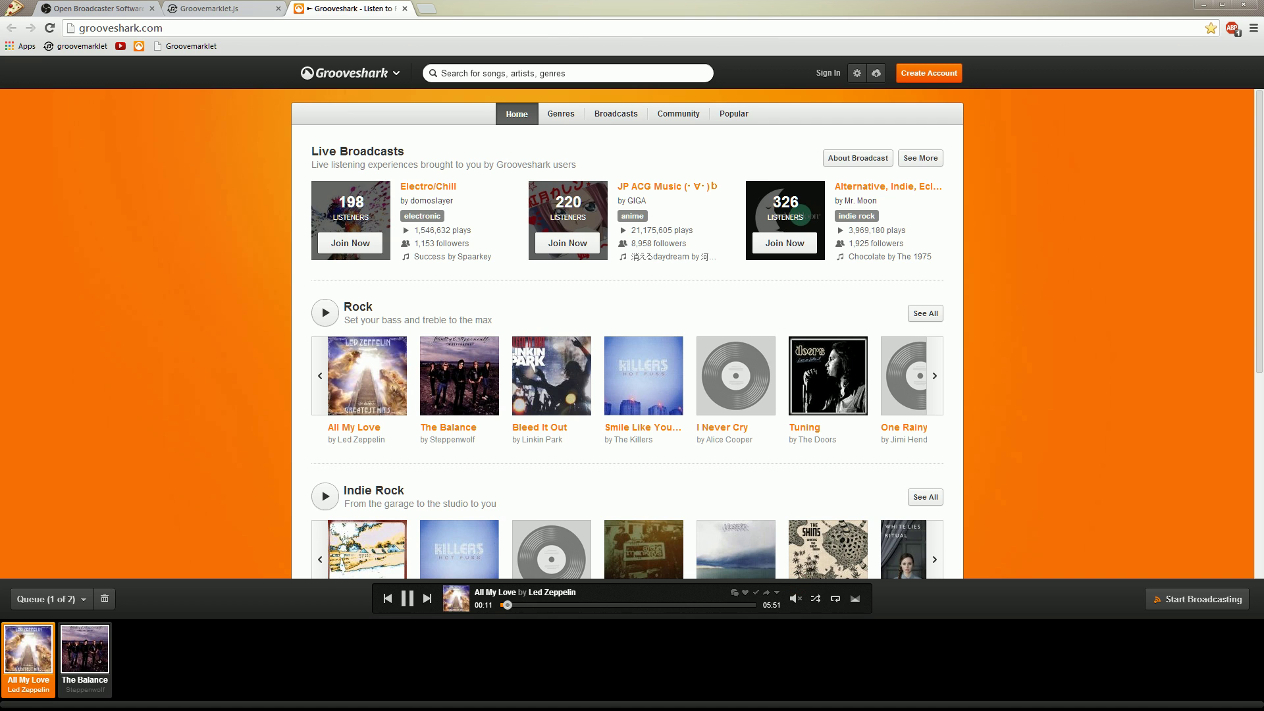
Step: Start SMG reading the Grooveshark song, then stop it
{"action": "key", "text": "alt+Tab"}
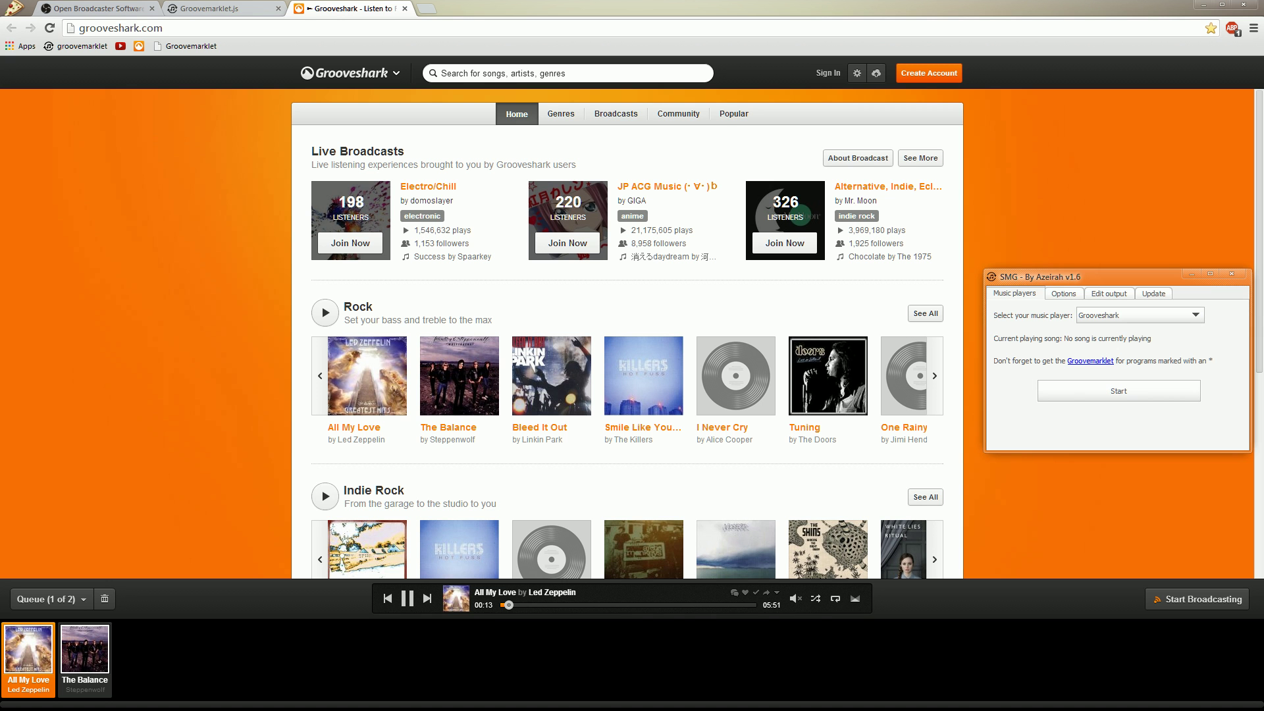
{"action": "left_click_drag", "start_coordinate": [1123, 283], "coordinate": [581, 175]}
{"action": "left_click", "coordinate": [594, 279]}
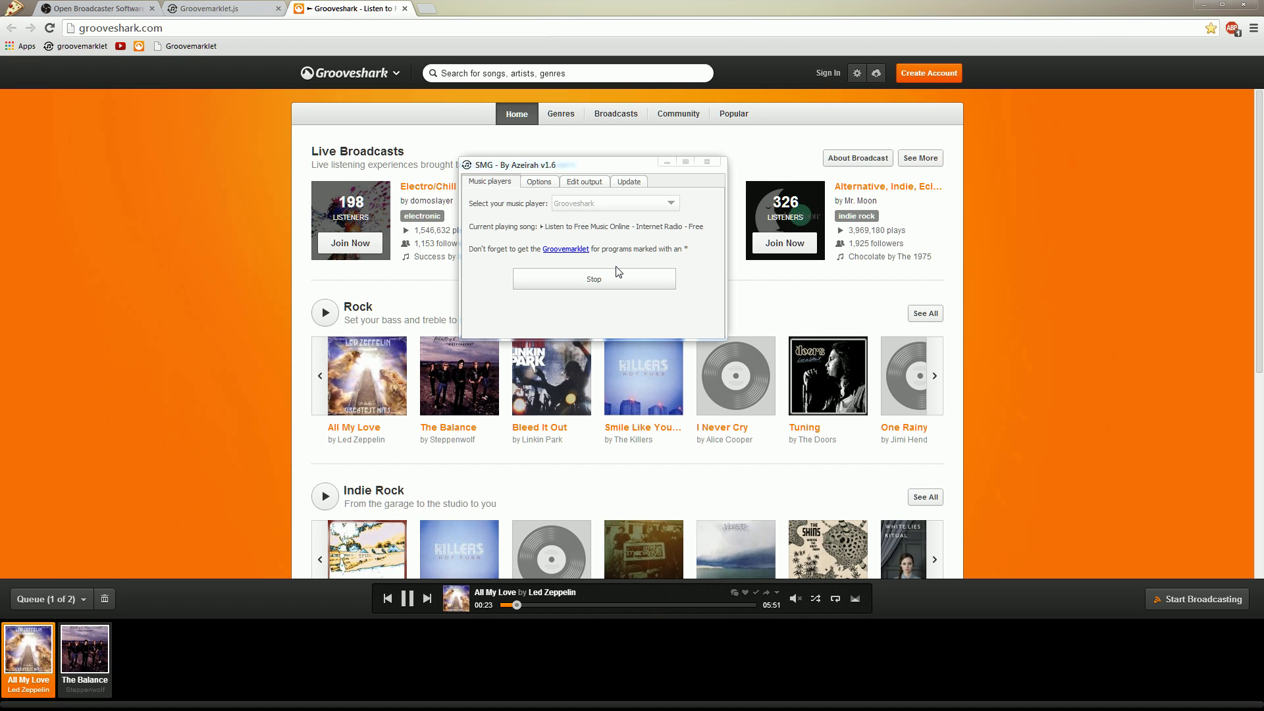
{"action": "left_click", "coordinate": [606, 288]}
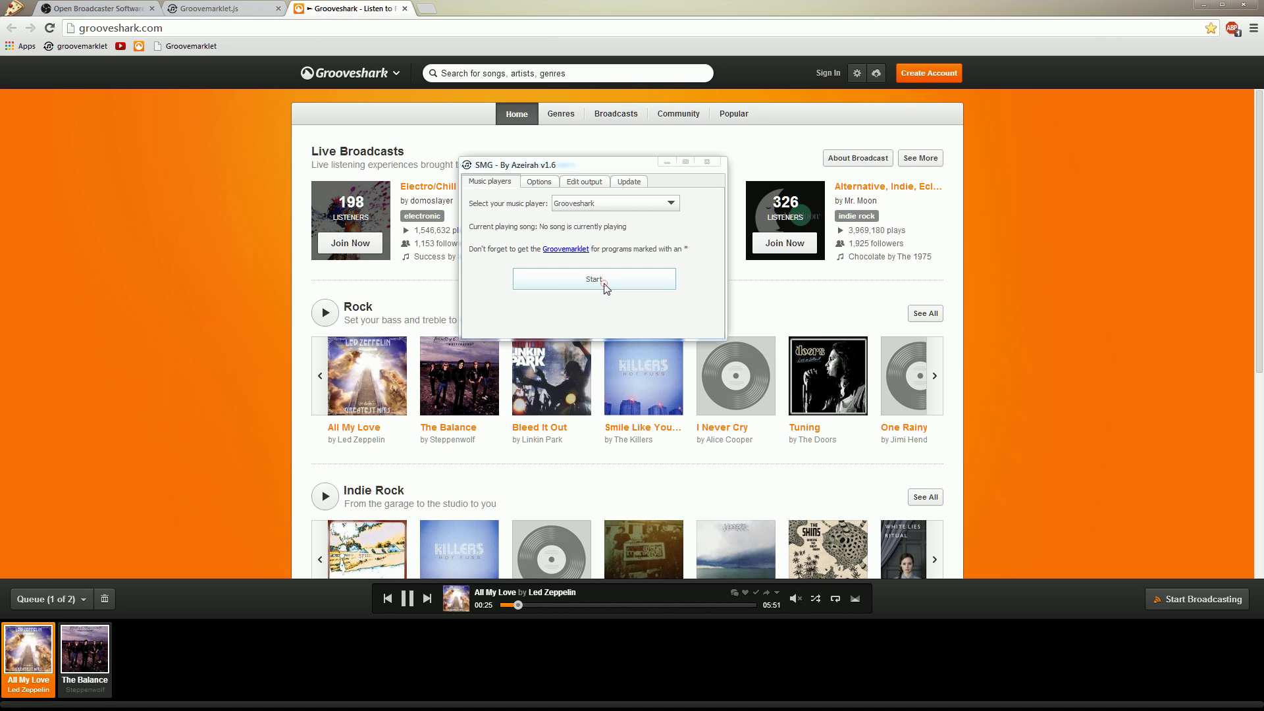
{"action": "left_click", "coordinate": [271, 251]}
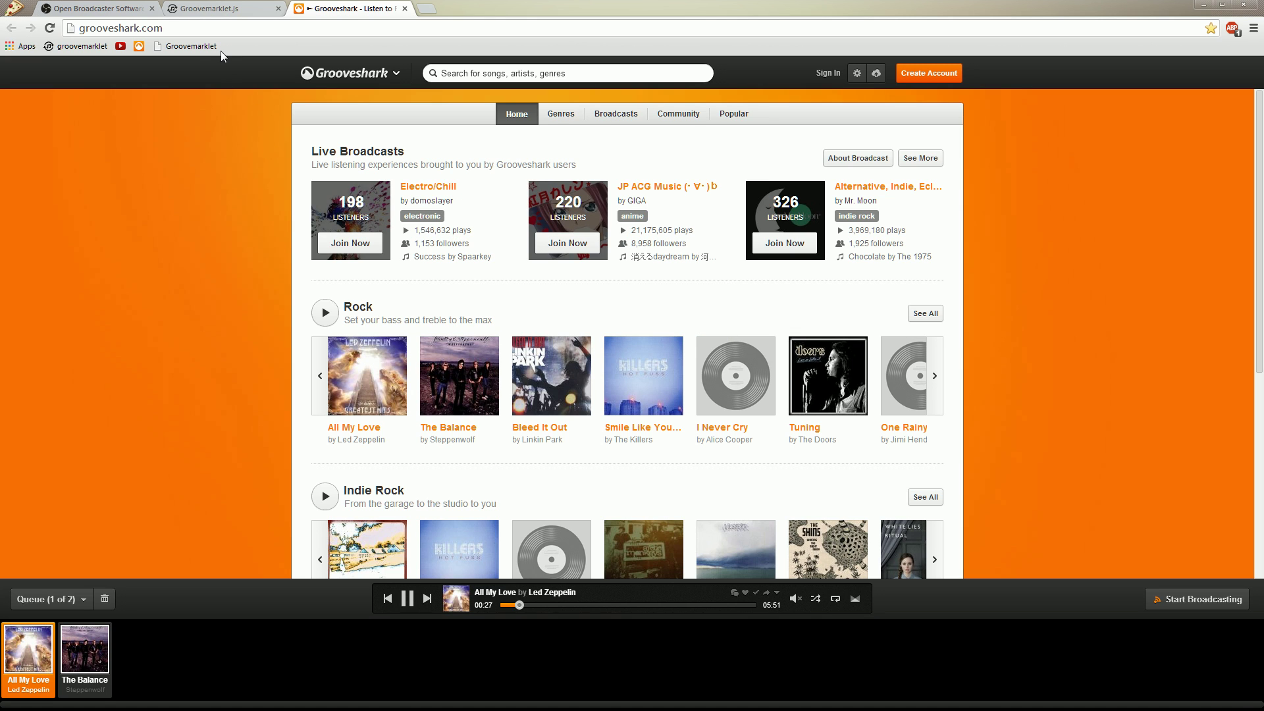
Step: Run Groovemarklet on Grooveshark so it shows All My Love by Led Zeppelin
{"action": "left_click", "coordinate": [194, 46]}
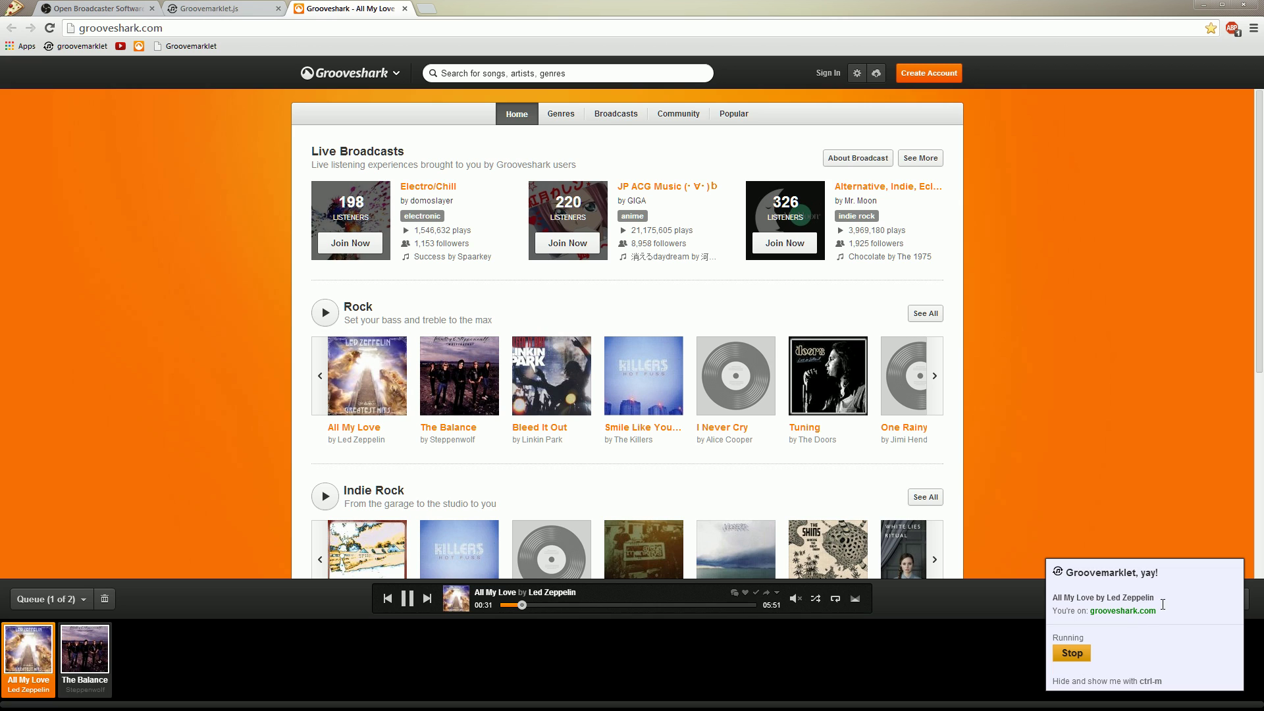
{"action": "left_click_drag", "start_coordinate": [1162, 604], "coordinate": [1055, 592]}
{"action": "left_click", "coordinate": [1055, 593]}
Step: Start SMG reading the Grooveshark song
{"action": "key", "text": "alt+Tab"}
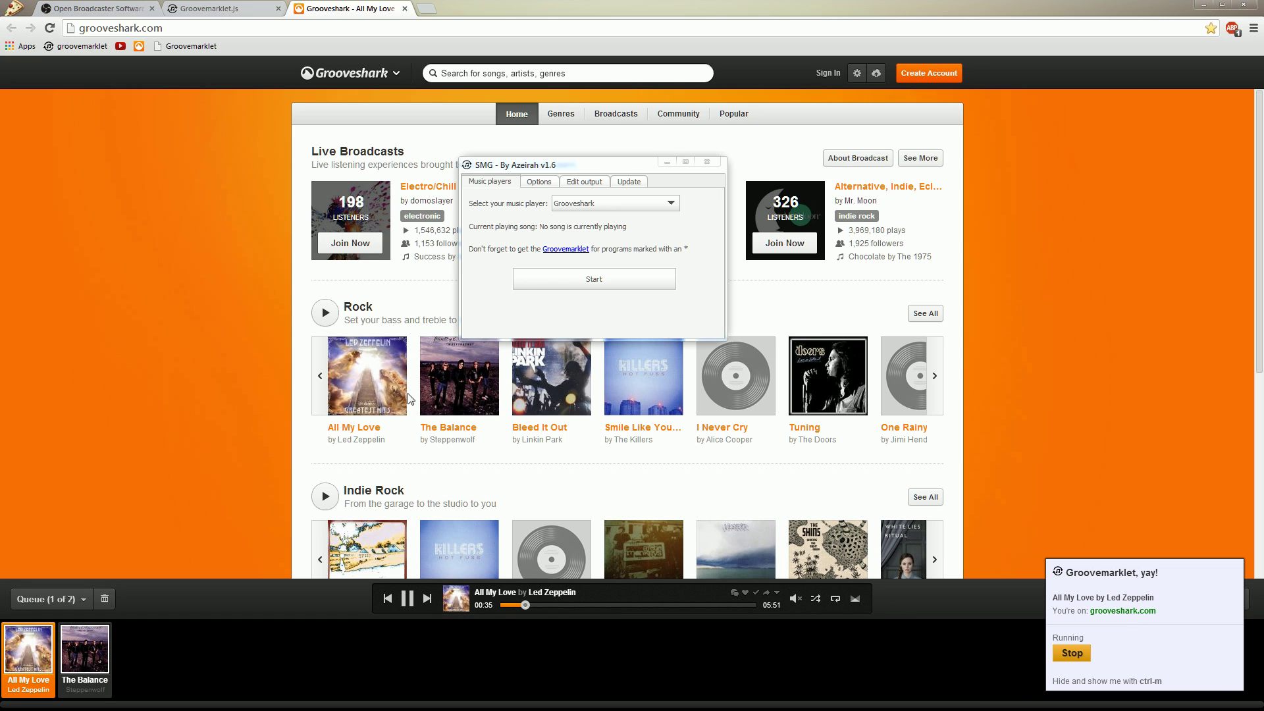
{"action": "left_click", "coordinate": [575, 282]}
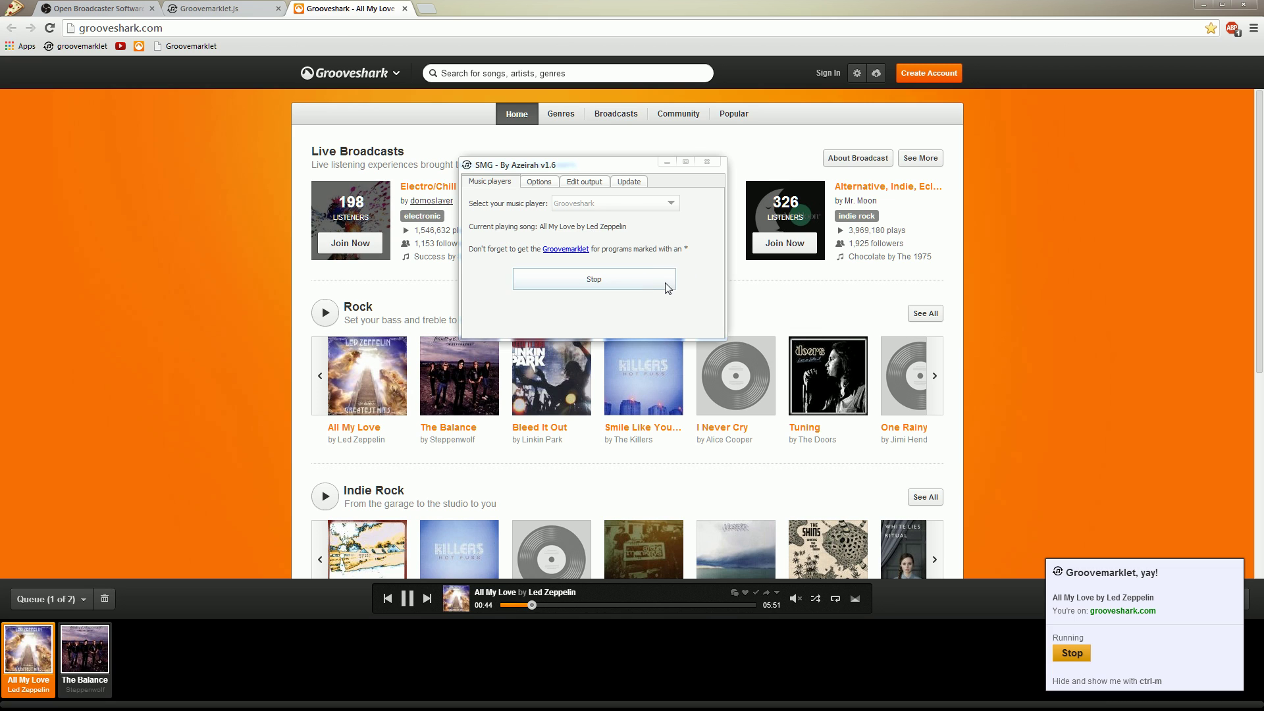
{"action": "left_click", "coordinate": [189, 176]}
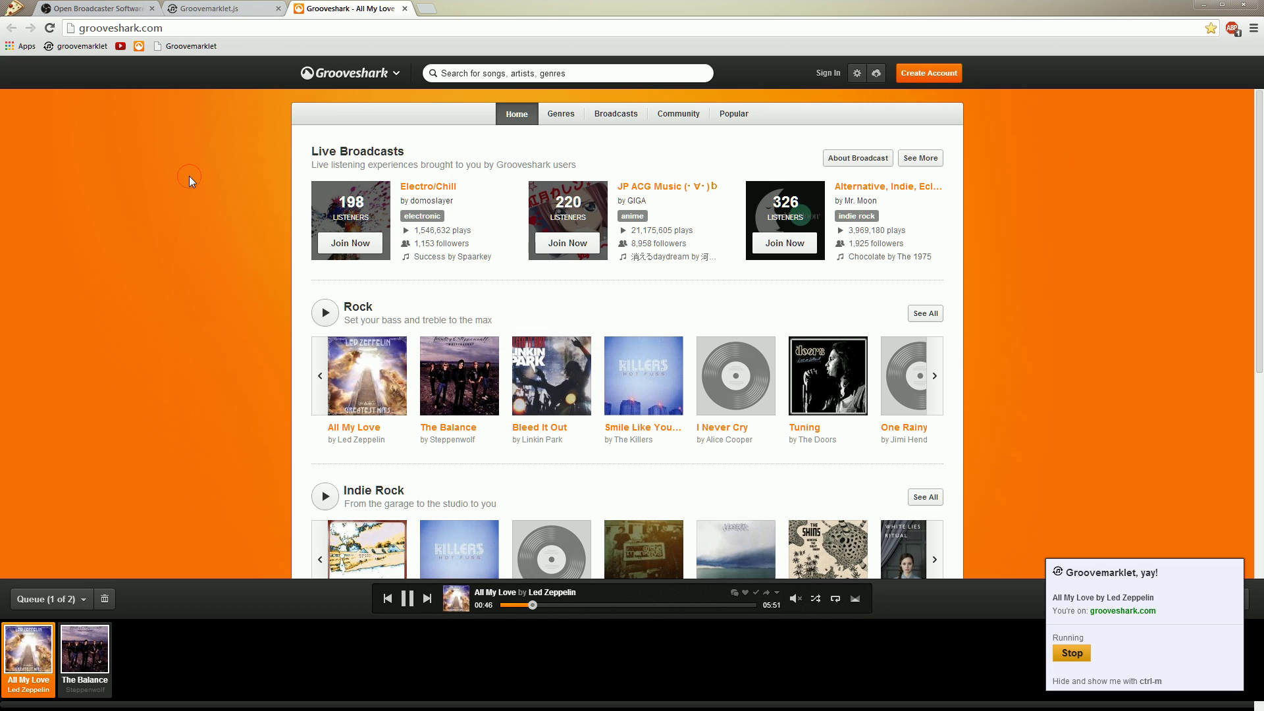
Step: Open the Never Gonna Give You Up video and set SMG's music player to Youtube
{"action": "left_click", "coordinate": [121, 46]}
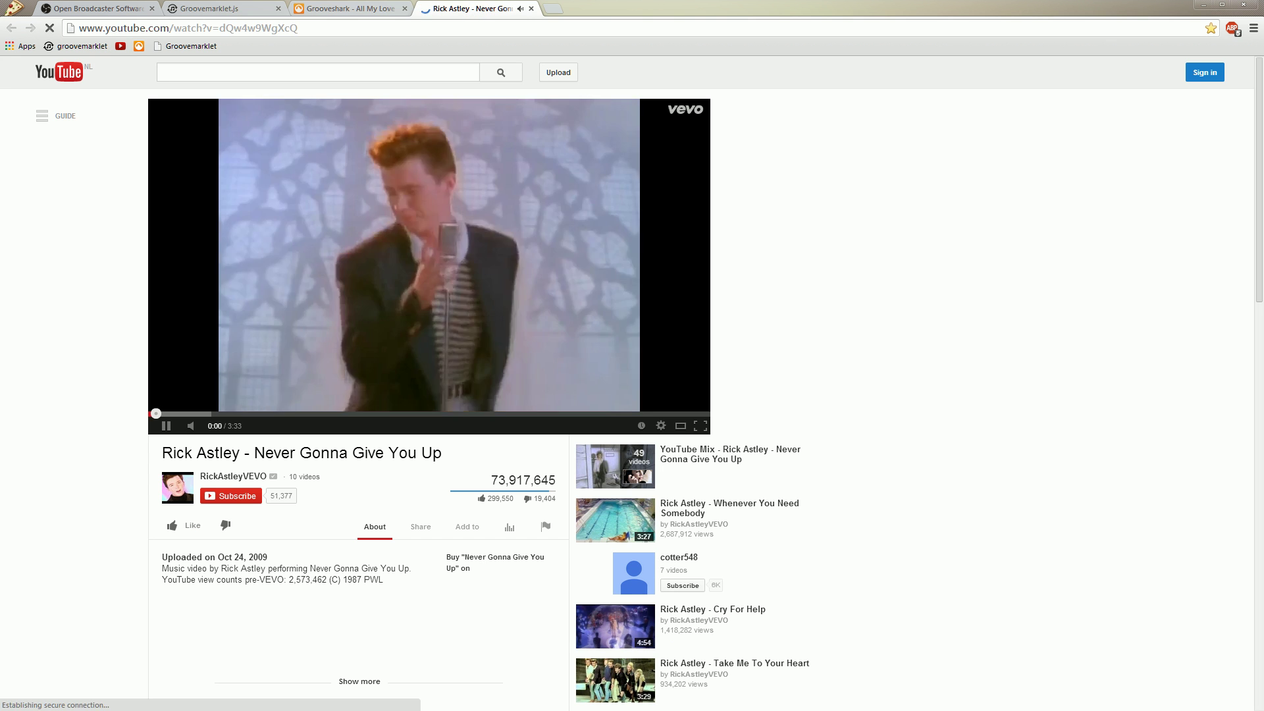
{"action": "key", "text": "alt+Tab"}
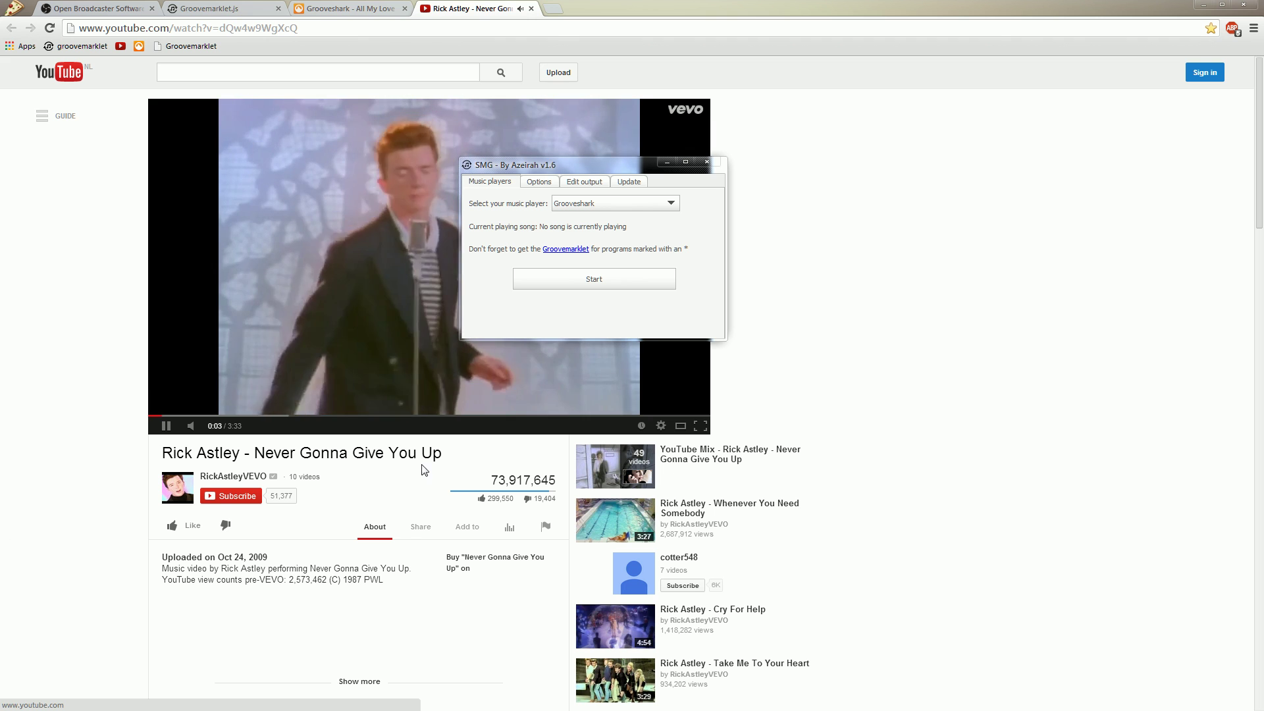
{"action": "left_click", "coordinate": [661, 205]}
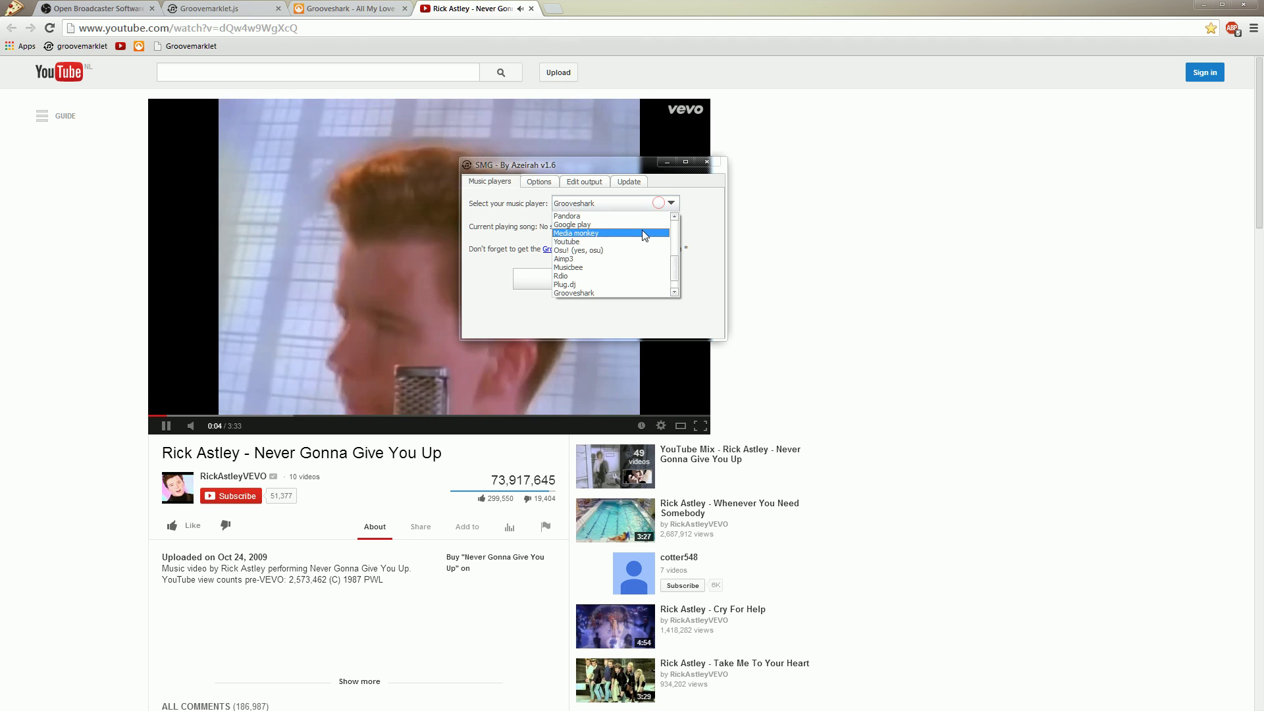
{"action": "left_click", "coordinate": [642, 241]}
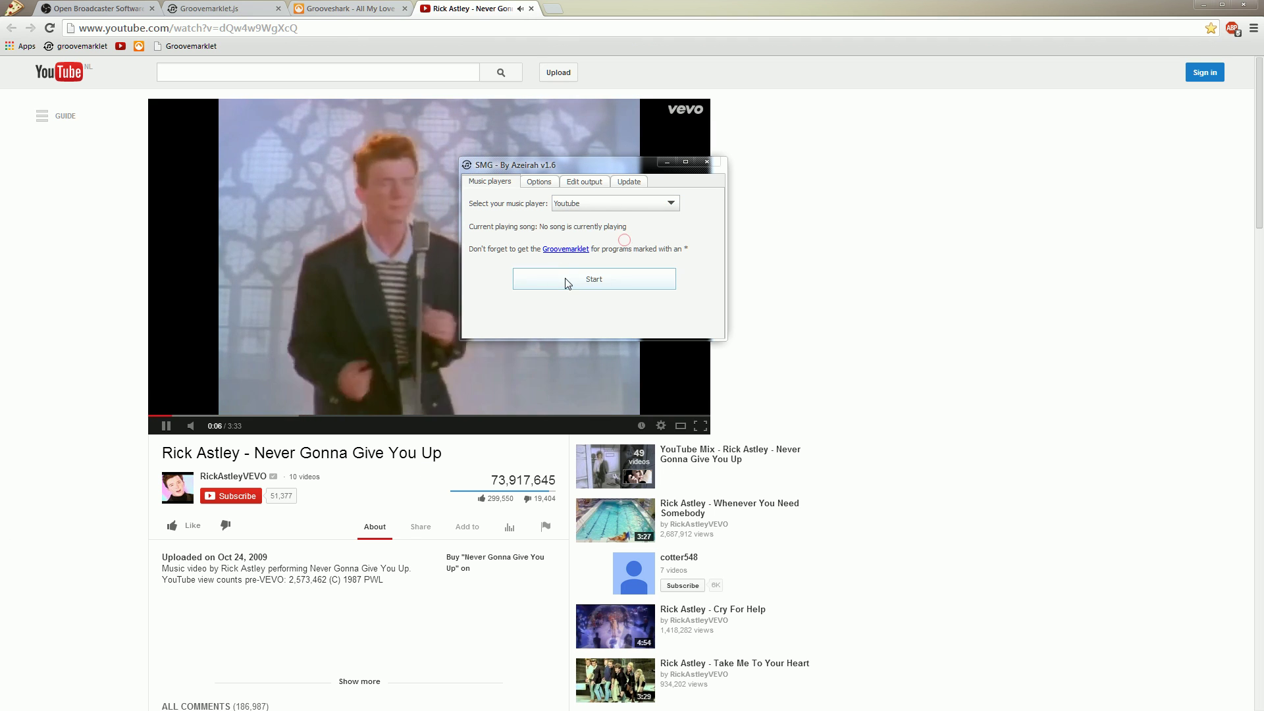
Step: Start SMG reading the YouTube song, then stop it
{"action": "left_click", "coordinate": [564, 279]}
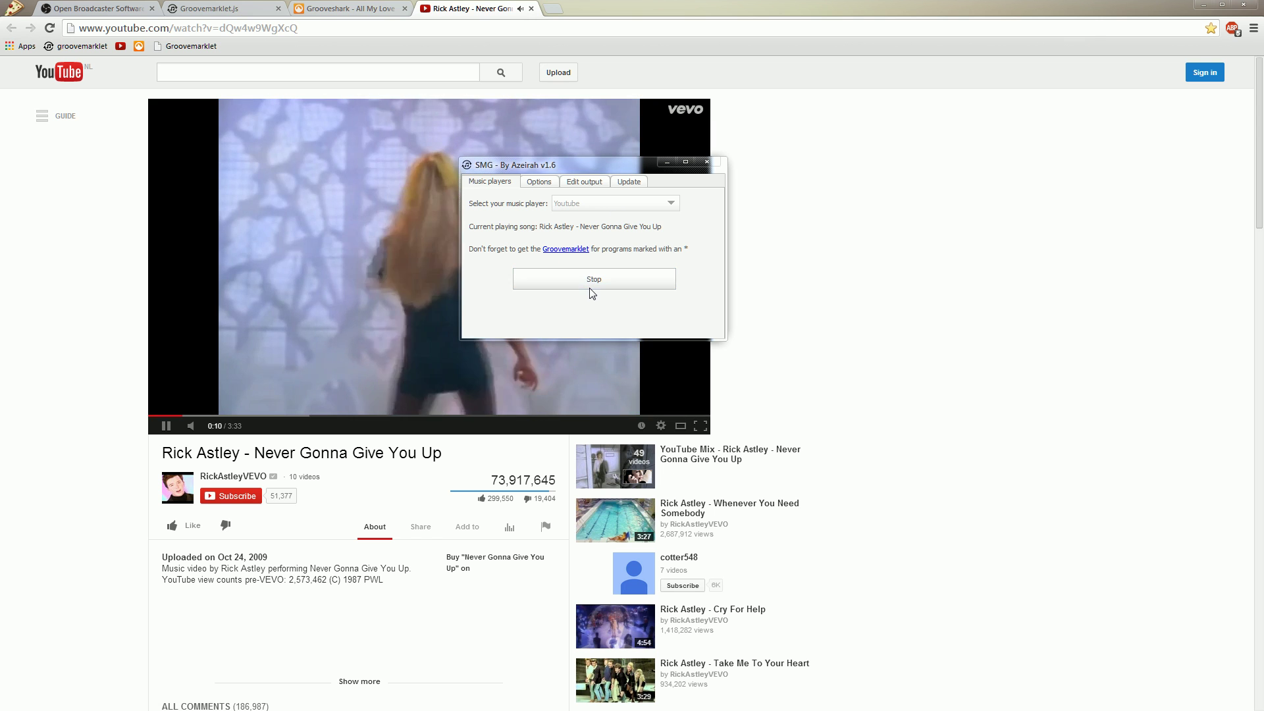
{"action": "left_click", "coordinate": [590, 287]}
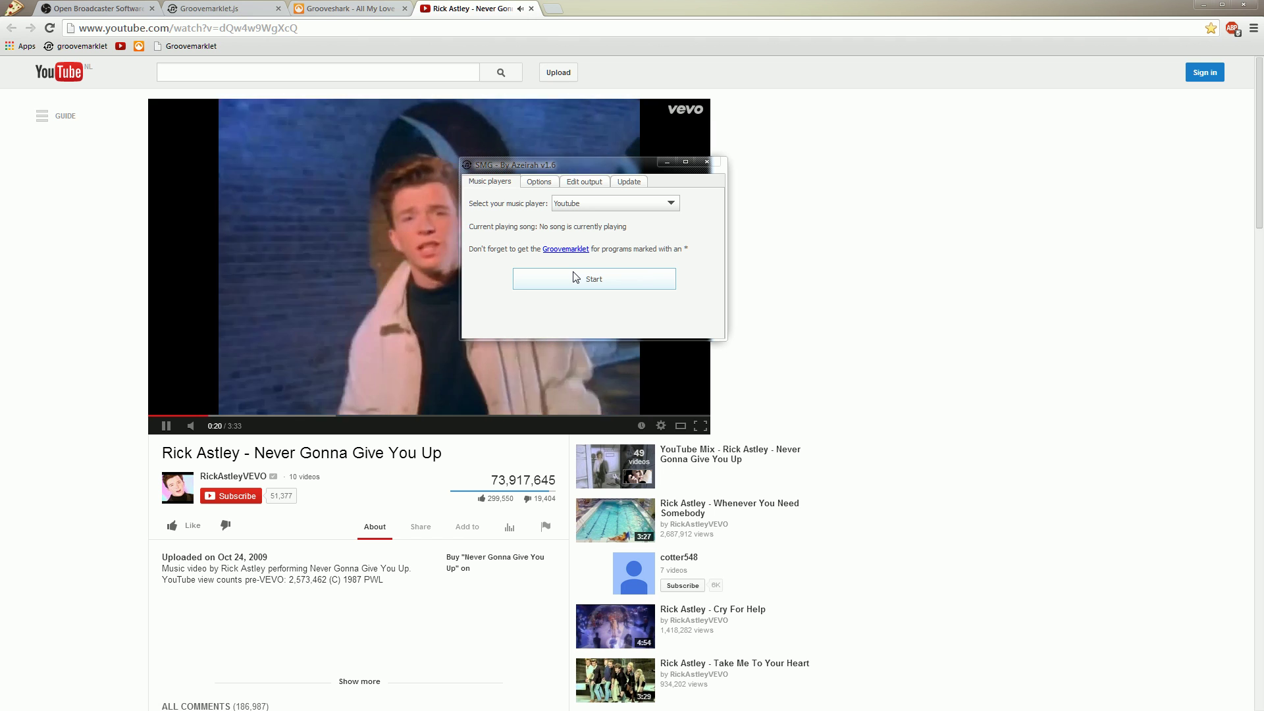
{"action": "left_click", "coordinate": [574, 277]}
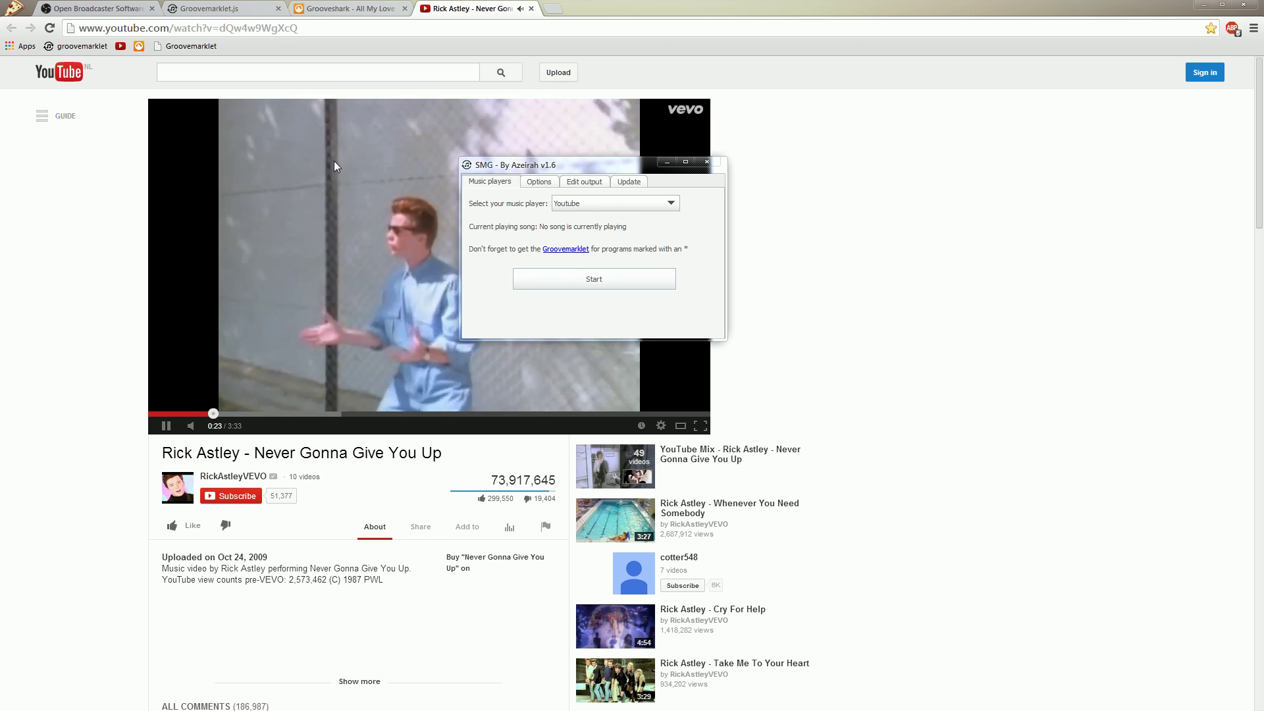